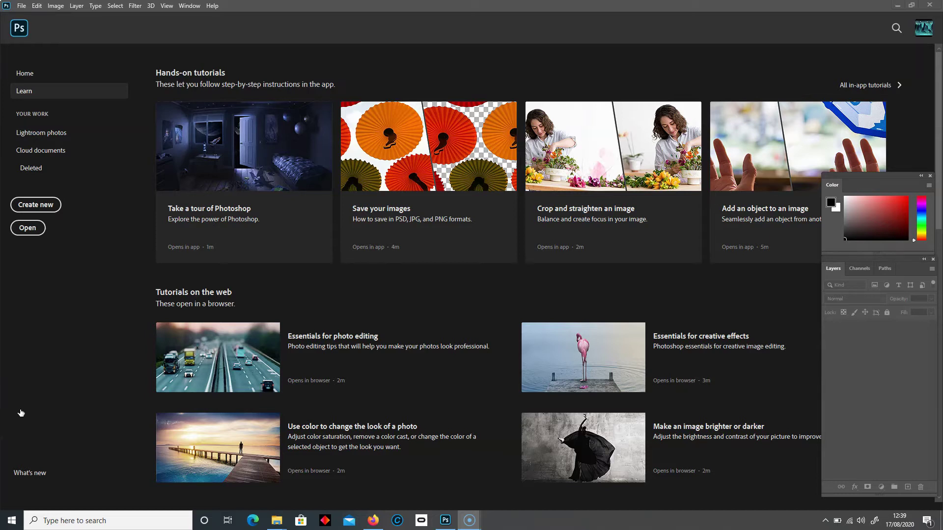
{"action": "left_click", "coordinate": [21, 6]}
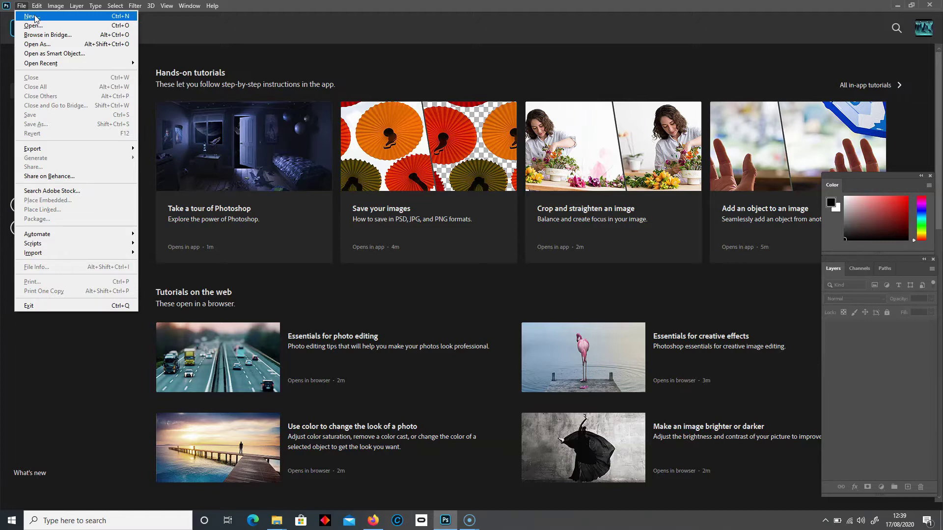
{"action": "left_click", "coordinate": [21, 7]}
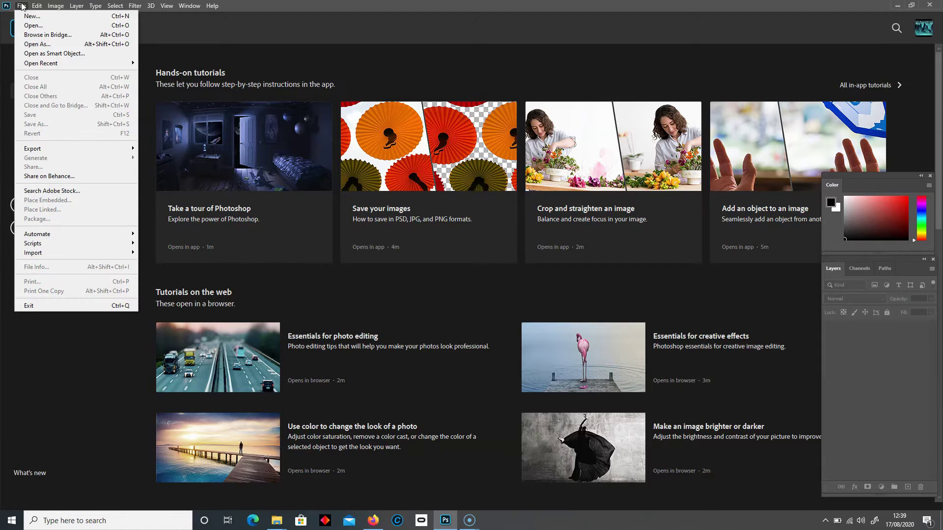
{"action": "left_click", "coordinate": [33, 26]}
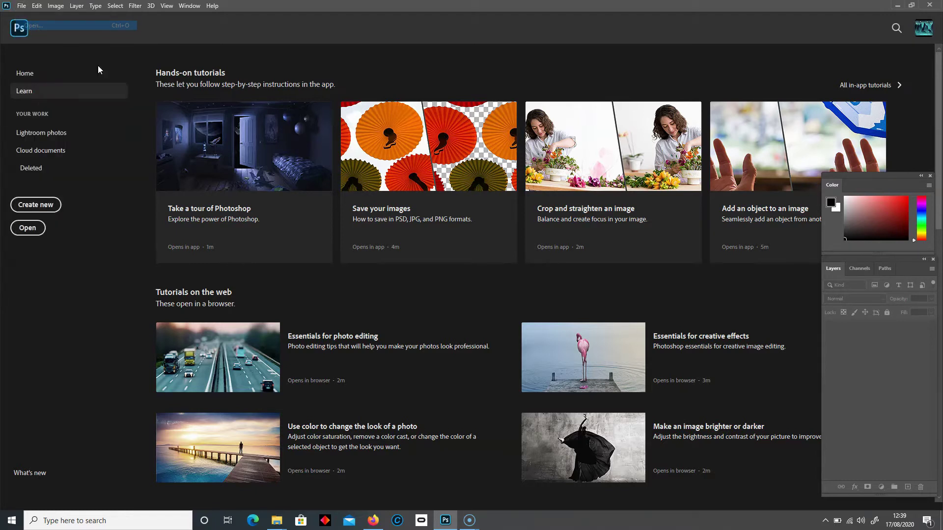
{"action": "left_click_drag", "start_coordinate": [199, 13], "coordinate": [310, 76]}
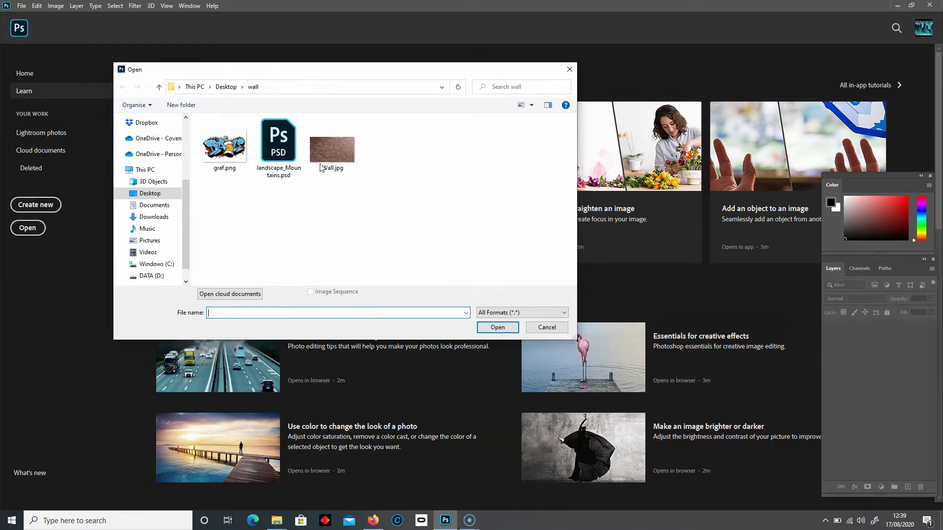
{"action": "left_click", "coordinate": [549, 331]}
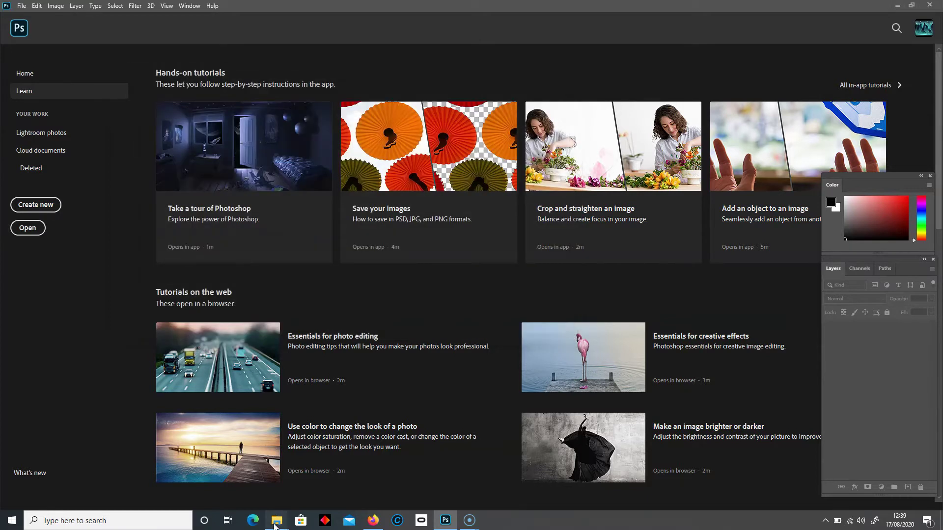
- Open Wall.jpg as a new Photoshop document from the wall folder in File Explorer
{"action": "mouse_move", "coordinate": [275, 522]}
{"action": "left_click", "coordinate": [248, 478]}
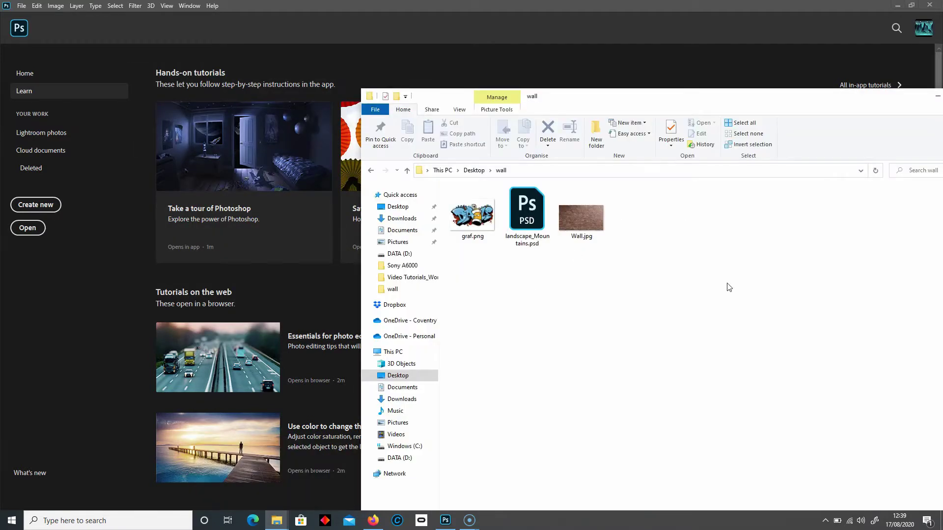
{"action": "left_click_drag", "start_coordinate": [637, 101], "coordinate": [729, 76]}
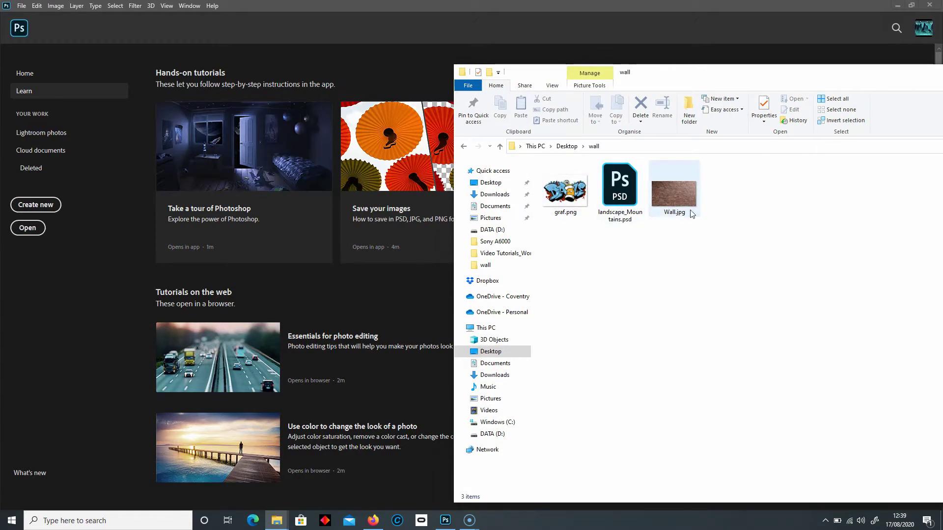
{"action": "left_click_drag", "start_coordinate": [675, 194], "coordinate": [251, 37]}
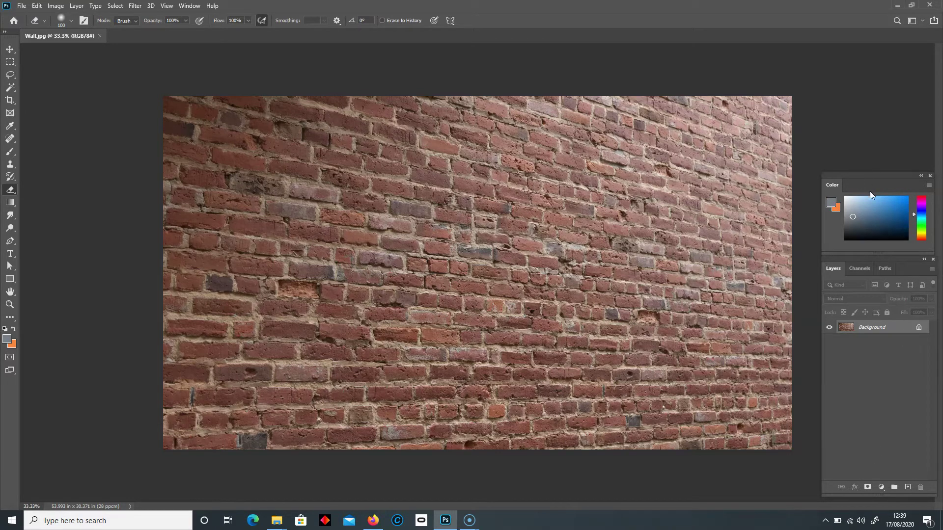
- Move the floating Color and Layers panels higher, with Layers directly beneath Color
{"action": "left_click_drag", "start_coordinate": [870, 184], "coordinate": [867, 84]}
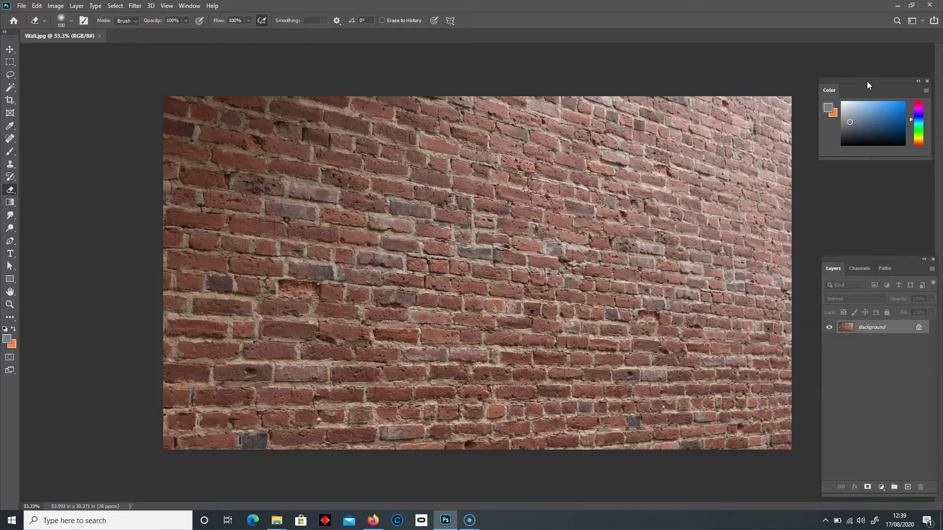
{"action": "left_click_drag", "start_coordinate": [884, 258], "coordinate": [882, 164]}
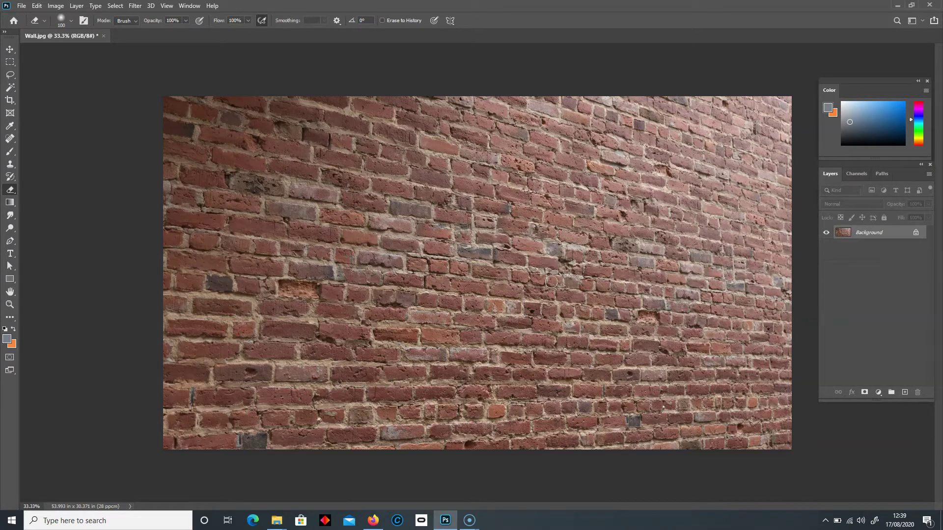
- Try Black as the colour of the area around the canvas and restore Dark Gray
{"action": "right_click", "coordinate": [92, 234]}
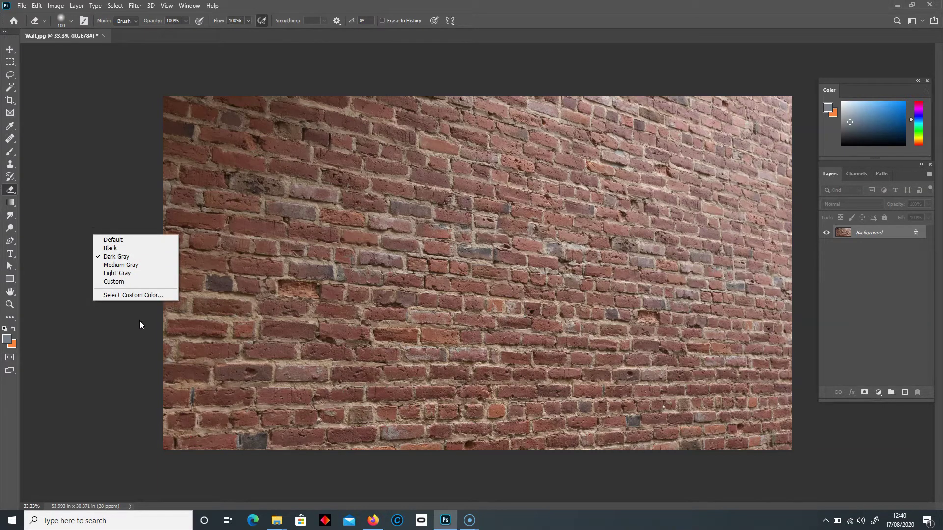
{"action": "left_click", "coordinate": [118, 250]}
{"action": "right_click", "coordinate": [118, 250]}
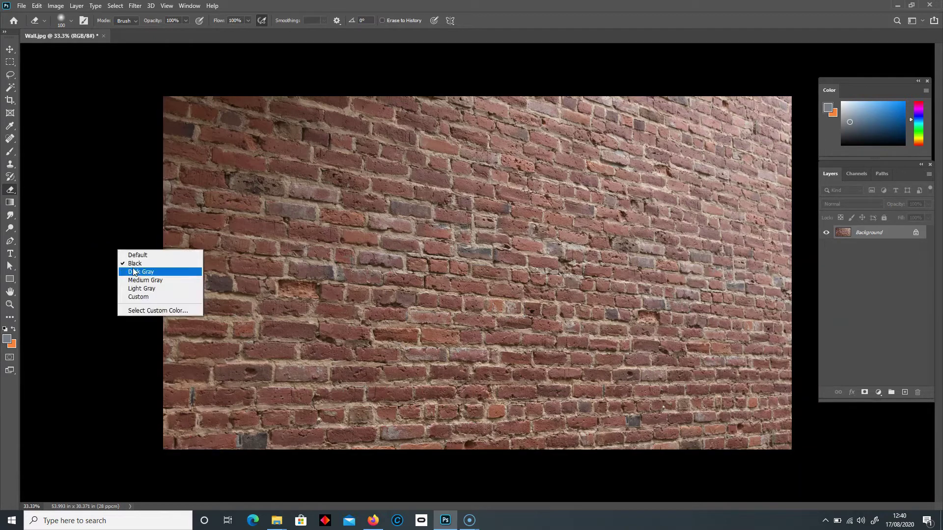
{"action": "left_click", "coordinate": [138, 270]}
- Try Medium Gray, Light Gray and Custom as the colour around the canvas, and return it to Dark Gray
{"action": "right_click", "coordinate": [126, 276]}
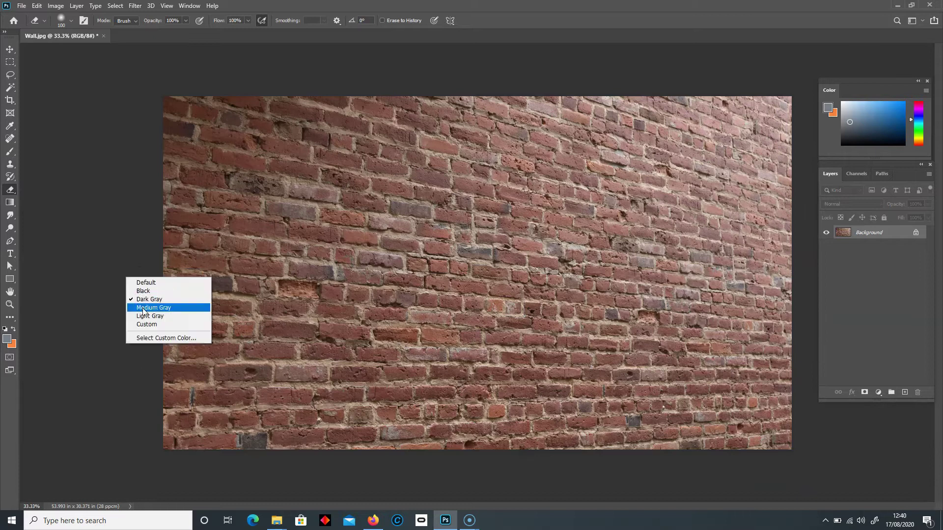
{"action": "left_click", "coordinate": [140, 303]}
{"action": "right_click", "coordinate": [130, 291]}
{"action": "left_click", "coordinate": [141, 328]}
{"action": "right_click", "coordinate": [110, 240]}
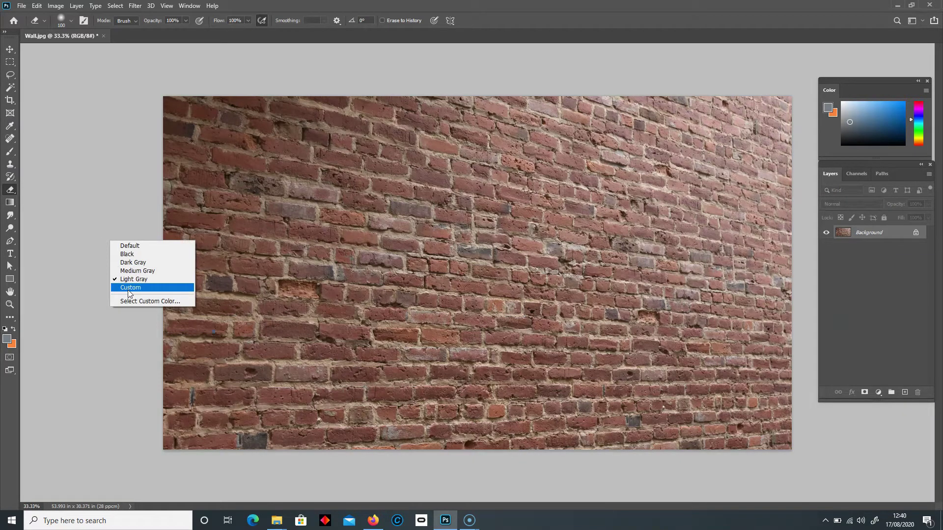
{"action": "left_click", "coordinate": [127, 286]}
{"action": "right_click", "coordinate": [106, 221]}
{"action": "left_click", "coordinate": [130, 260]}
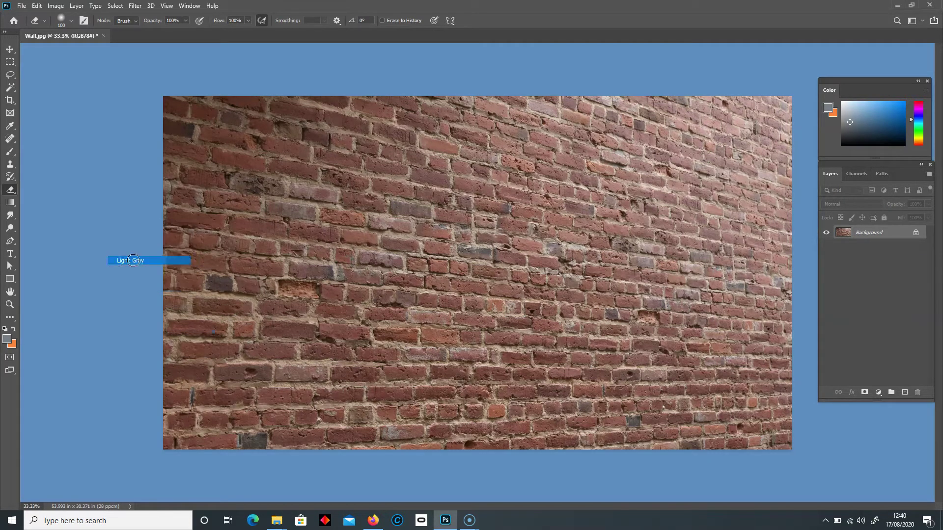
{"action": "right_click", "coordinate": [109, 229]}
{"action": "left_click", "coordinate": [134, 260]}
{"action": "right_click", "coordinate": [117, 247]}
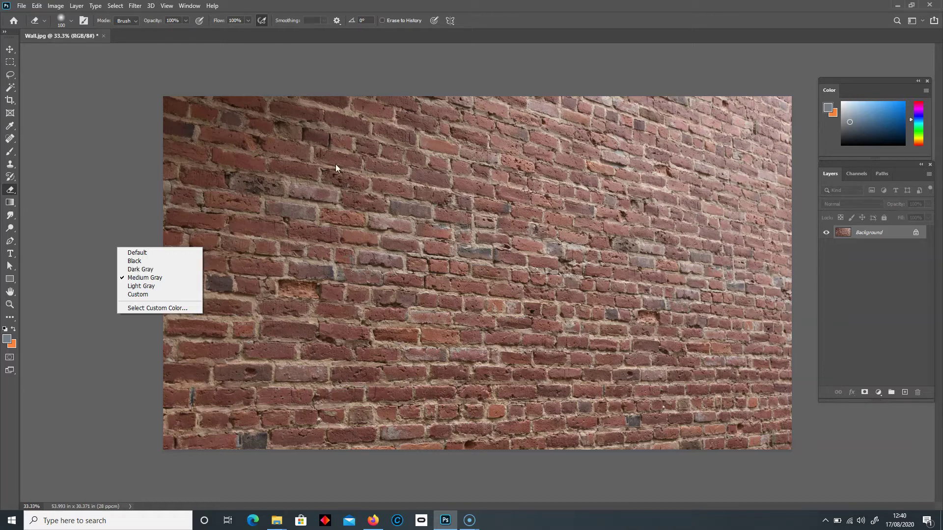
{"action": "left_click", "coordinate": [150, 286]}
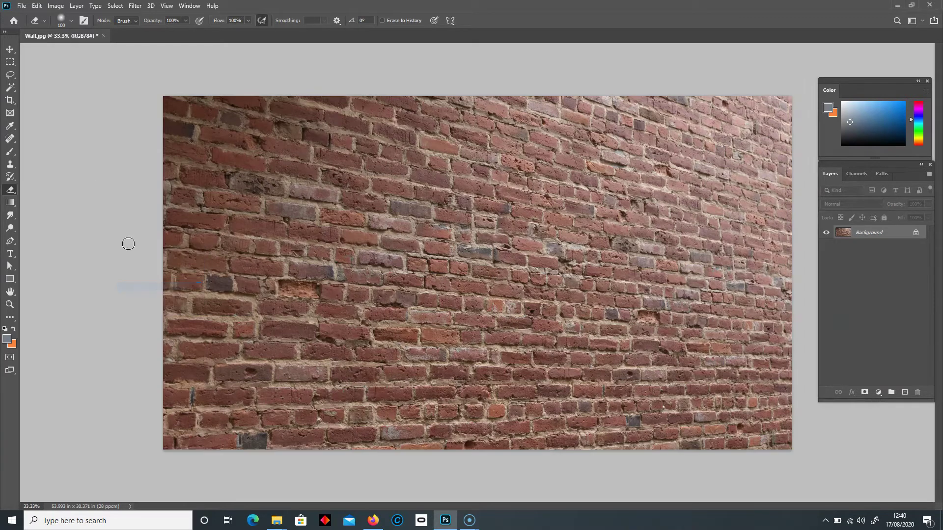
{"action": "right_click", "coordinate": [117, 259]}
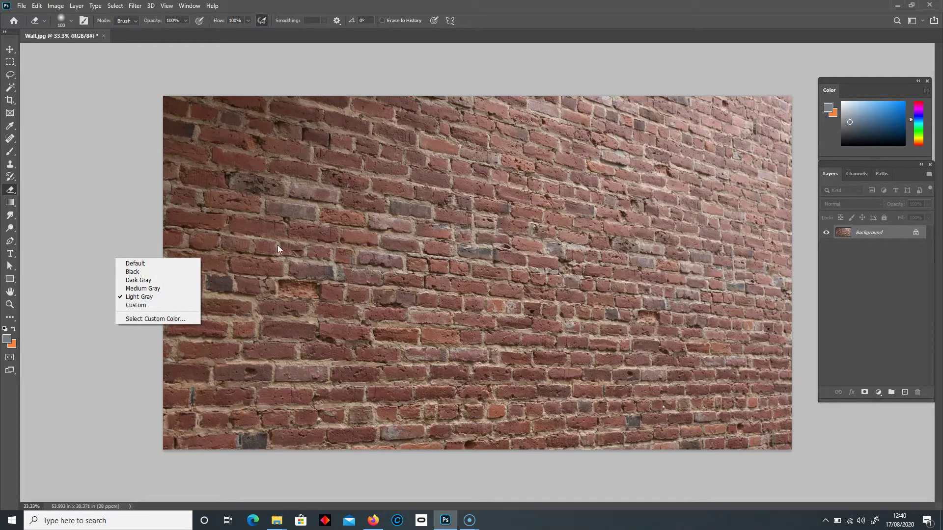
{"action": "left_click", "coordinate": [138, 280]}
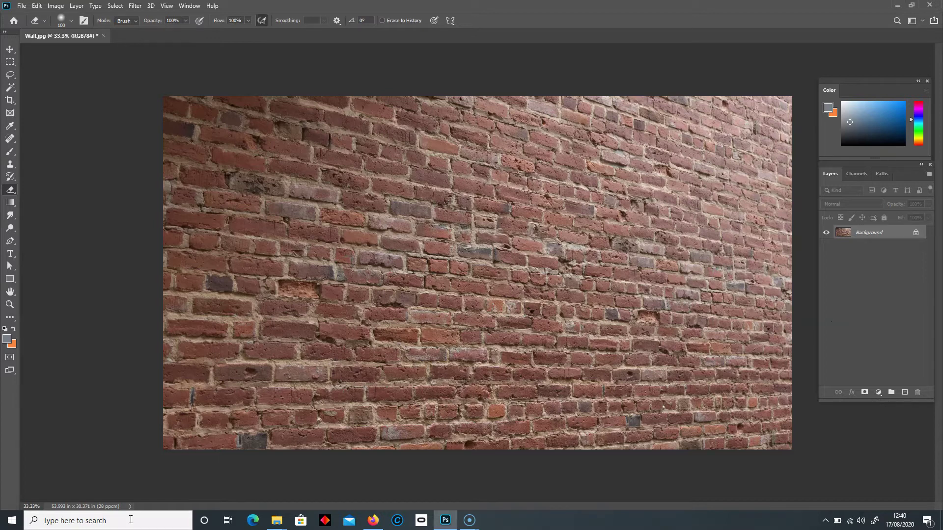
- Place graf.png from the wall folder in File Explorer onto the brick wall document
{"action": "mouse_move", "coordinate": [277, 523]}
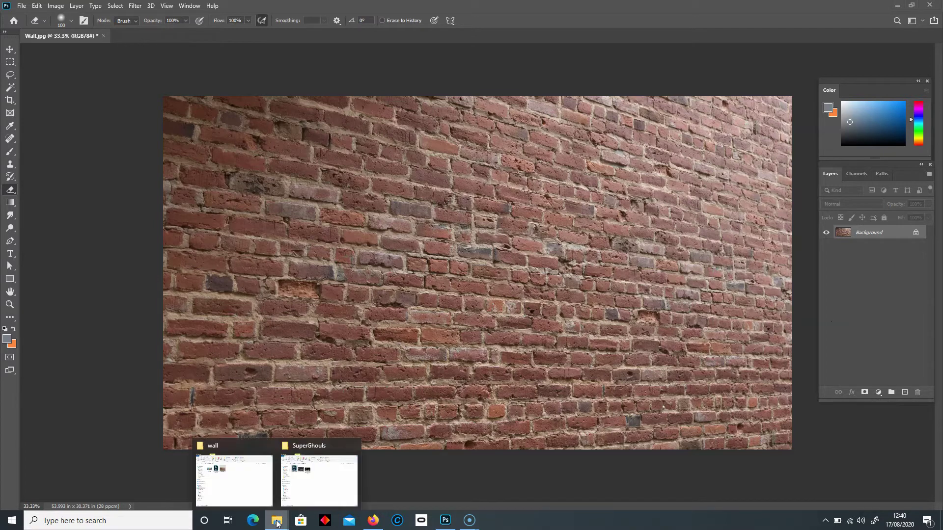
{"action": "left_click", "coordinate": [262, 481]}
{"action": "left_click", "coordinate": [667, 290]}
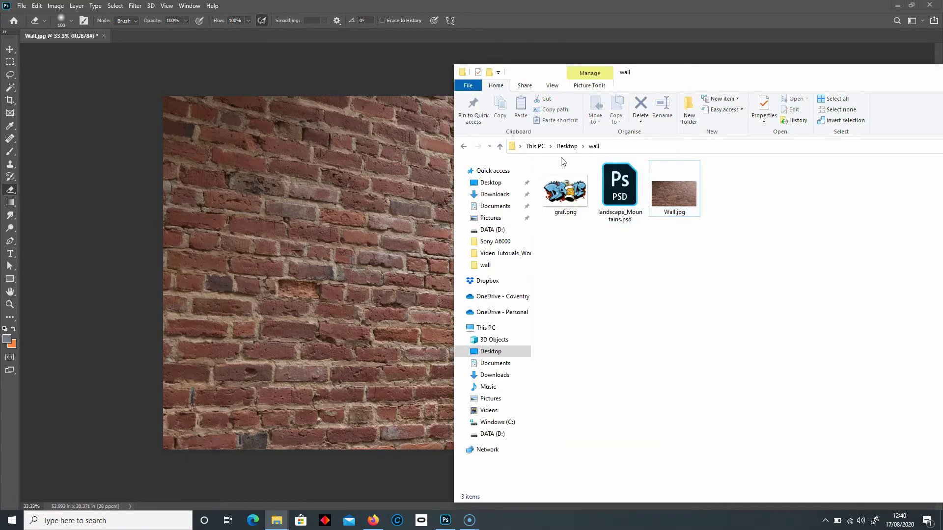
{"action": "left_click", "coordinate": [565, 192]}
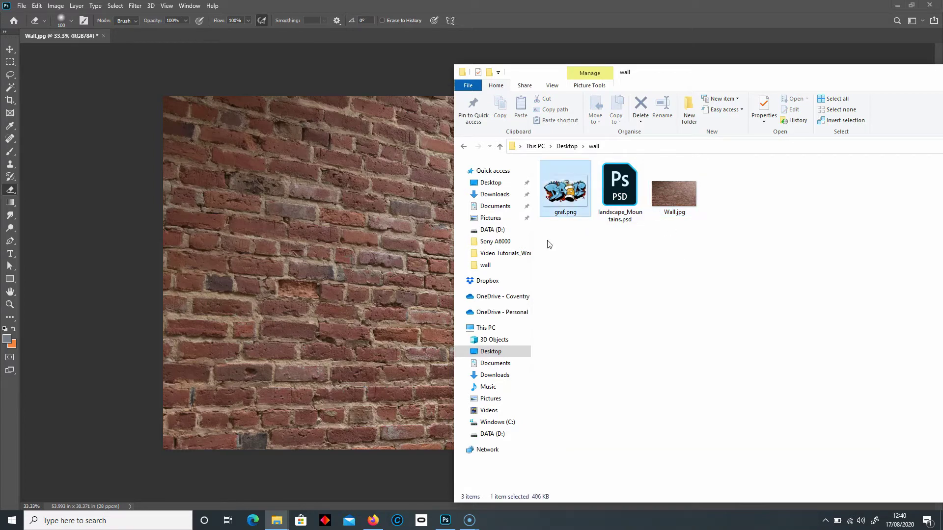
{"action": "left_click_drag", "start_coordinate": [565, 192], "coordinate": [358, 238]}
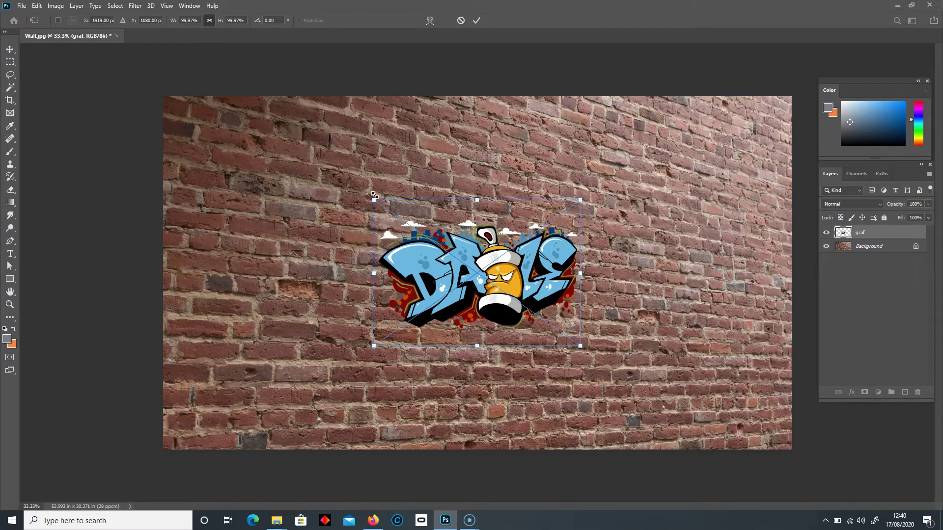
- Scale the placed graffiti proportionally to about 200%, position it near the middle of the wall, and commit the placement
{"action": "left_click_drag", "start_coordinate": [581, 199], "coordinate": [727, 121]}
{"action": "left_click_drag", "start_coordinate": [599, 200], "coordinate": [505, 244]}
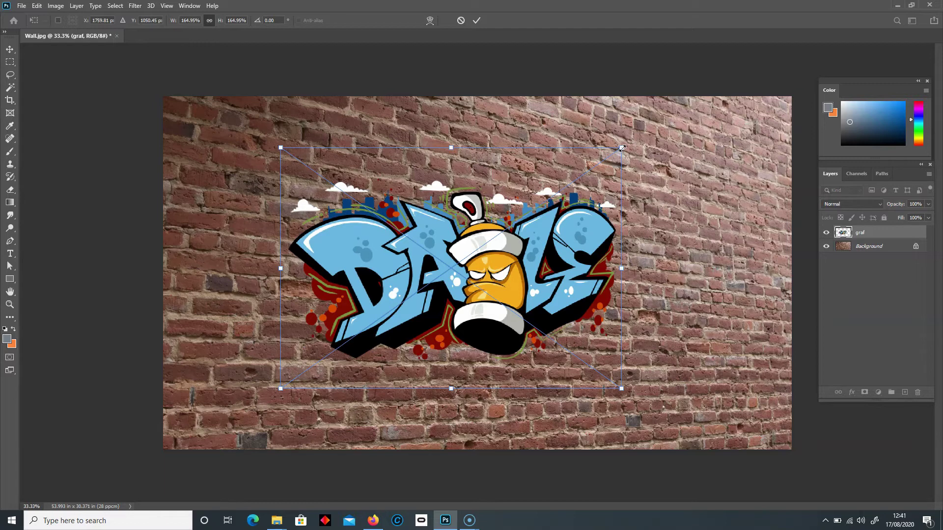
{"action": "left_click_drag", "start_coordinate": [500, 246], "coordinate": [458, 265]}
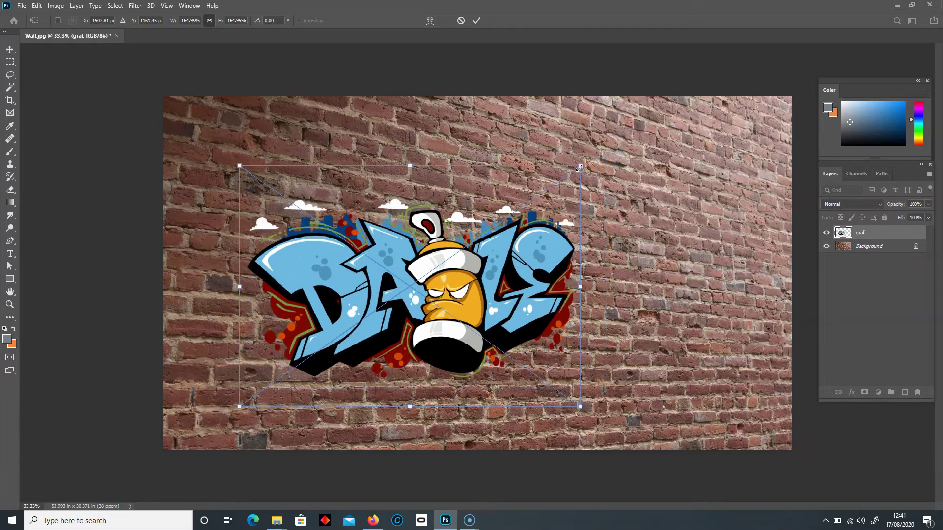
{"action": "left_click_drag", "start_coordinate": [578, 168], "coordinate": [652, 157]}
{"action": "left_click_drag", "start_coordinate": [580, 166], "coordinate": [658, 130]}
{"action": "left_click_drag", "start_coordinate": [554, 227], "coordinate": [581, 228]}
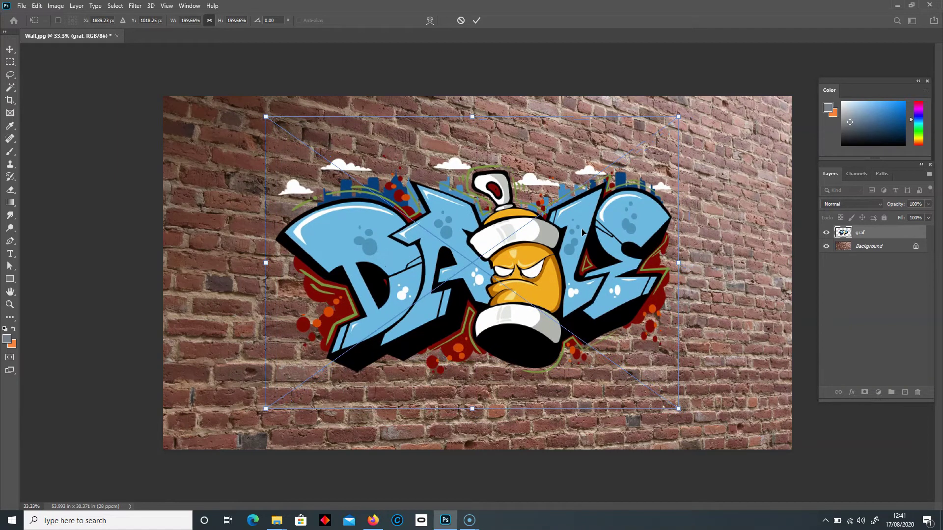
{"action": "key", "text": "e"}
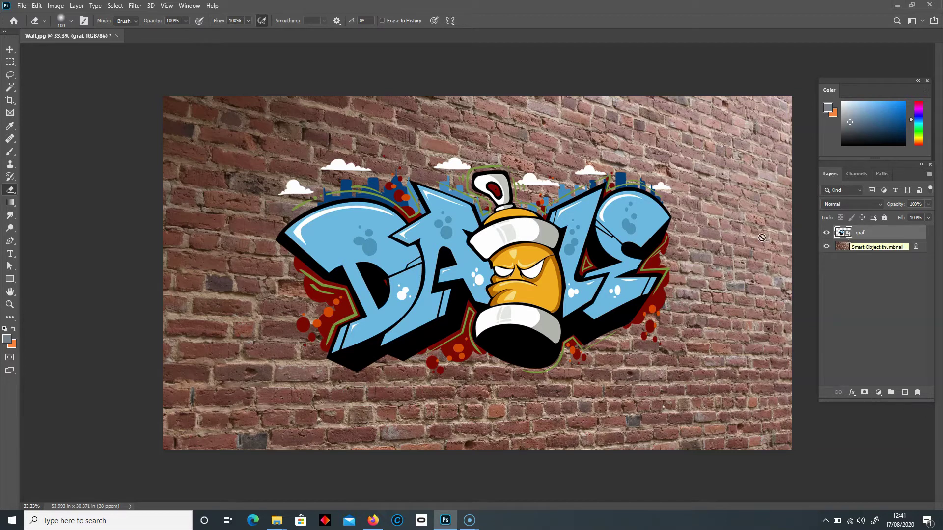
- Try to paint on the graf smart object with the Brush tool
{"action": "left_click", "coordinate": [9, 153]}
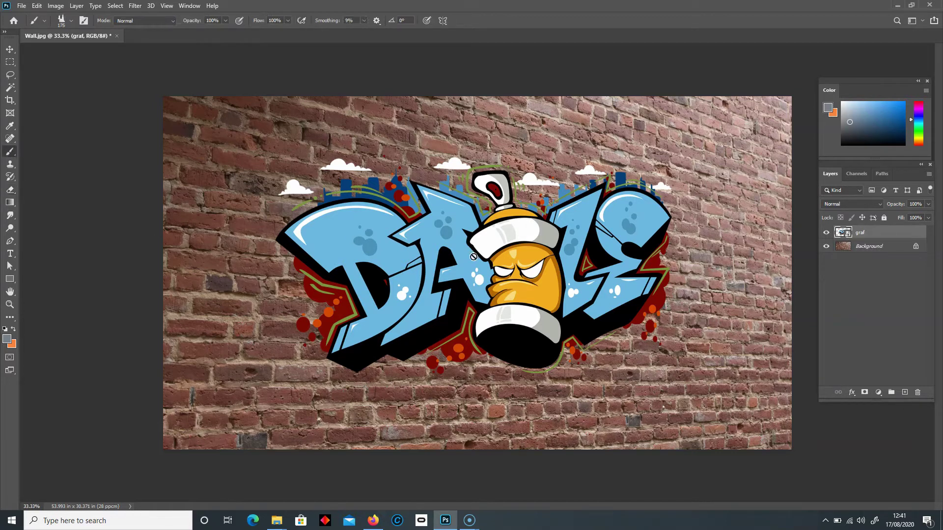
{"action": "left_click", "coordinate": [440, 254]}
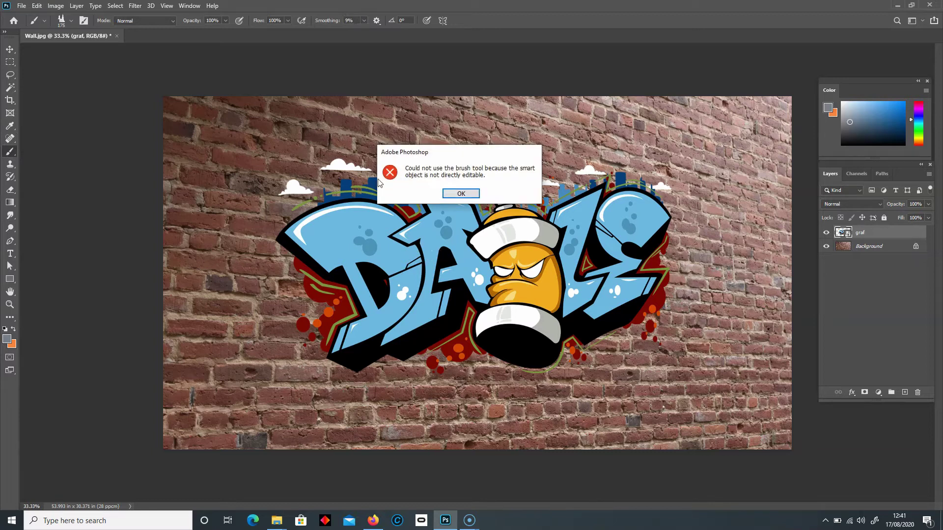
{"action": "left_click", "coordinate": [470, 194]}
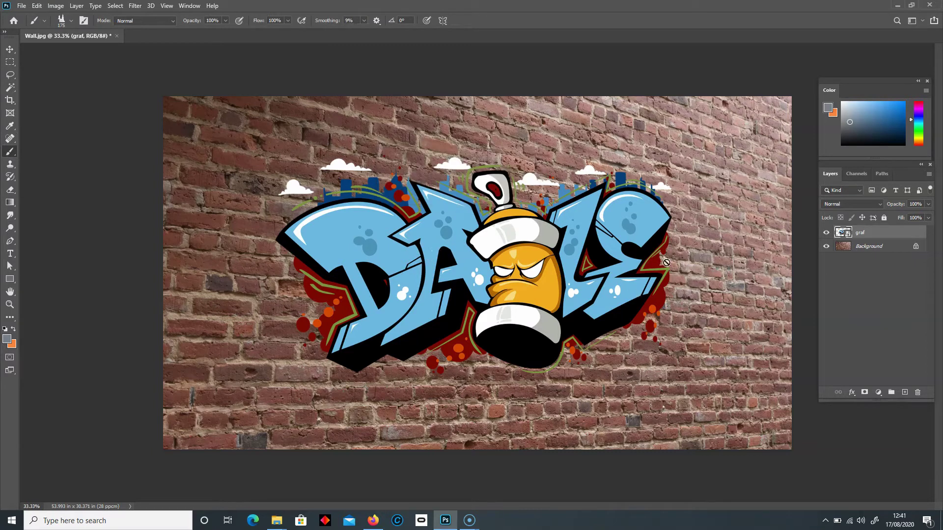
- Rasterize the graf smart object layer
{"action": "right_click", "coordinate": [883, 234]}
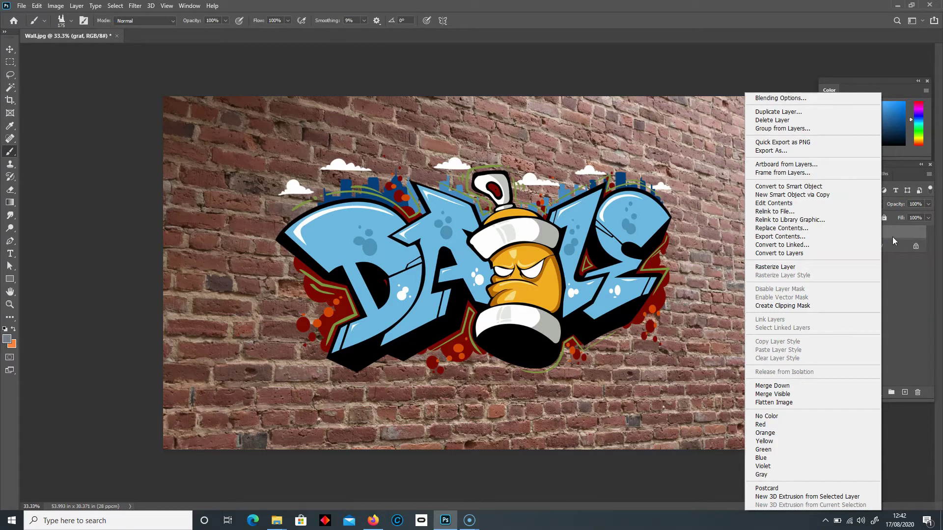
{"action": "left_click", "coordinate": [778, 268]}
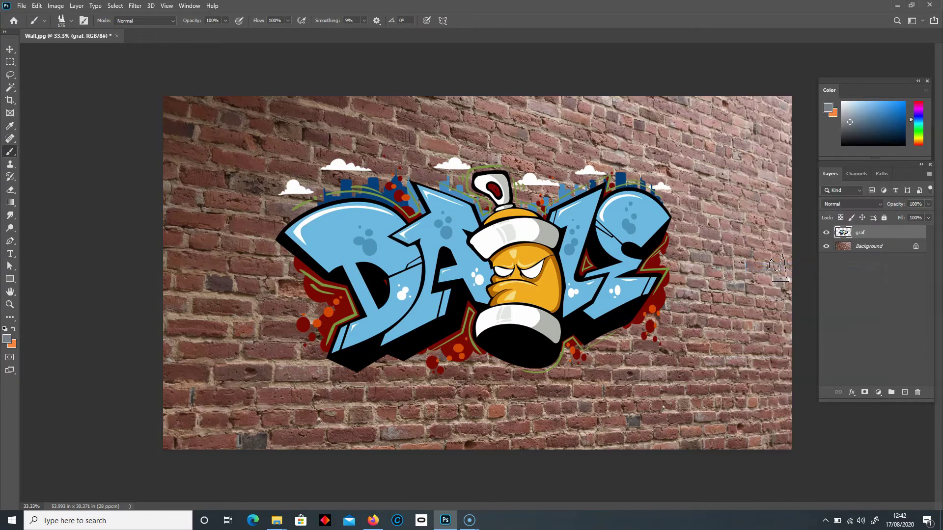
- Test the Eraser with diagonal strokes across the graffiti lettering and undo all the strokes
{"action": "left_click", "coordinate": [10, 190]}
{"action": "left_click_drag", "start_coordinate": [393, 169], "coordinate": [327, 338]}
{"action": "left_click_drag", "start_coordinate": [445, 164], "coordinate": [373, 344]}
{"action": "mouse_move", "coordinate": [658, 189]}
{"action": "left_mouse_down"}
{"action": "mouse_move", "coordinate": [534, 286]}
{"action": "mouse_move", "coordinate": [633, 344]}
{"action": "left_mouse_up"}
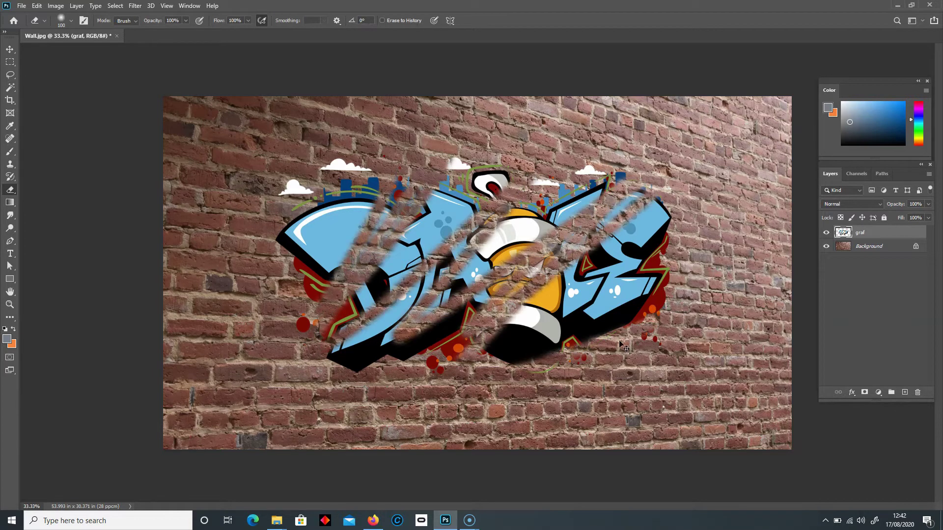
{"action": "key", "text": "ctrl+z"}
{"action": "key", "text": "ctrl+z"}
{"action": "key", "text": "ctrl+z"}
{"action": "key", "text": "ctrl+z"}
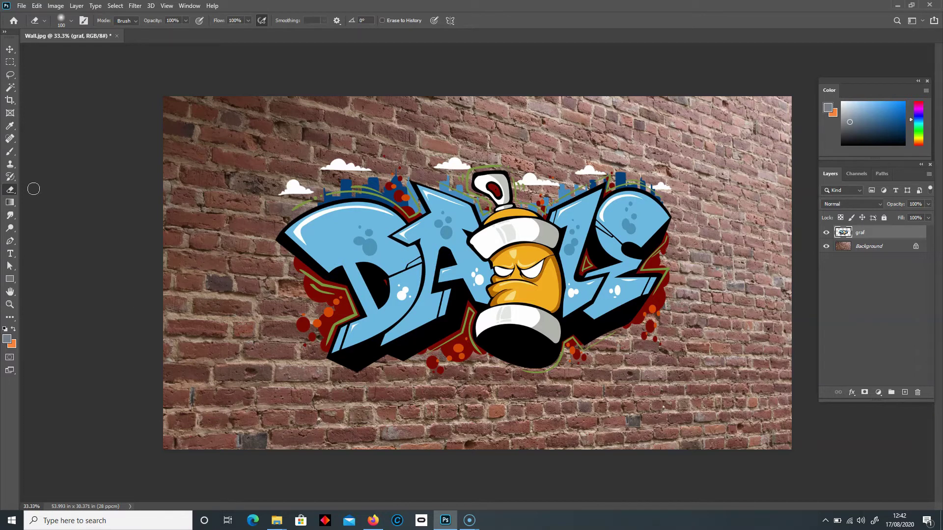
- Choose the scattered splatter brush tip for the Eraser and enlarge it to 600 px
{"action": "right_click", "coordinate": [422, 245]}
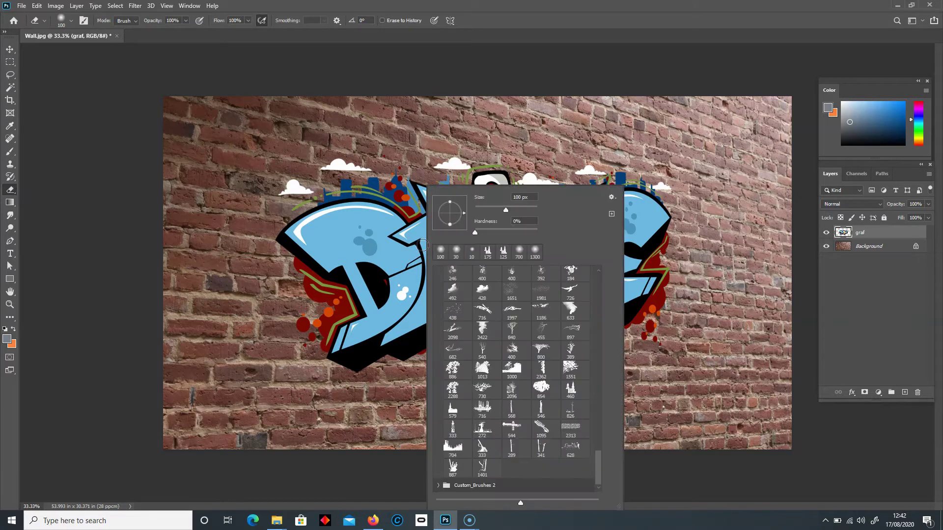
{"action": "left_click_drag", "start_coordinate": [597, 472], "coordinate": [595, 350]}
{"action": "left_click", "coordinate": [542, 361]}
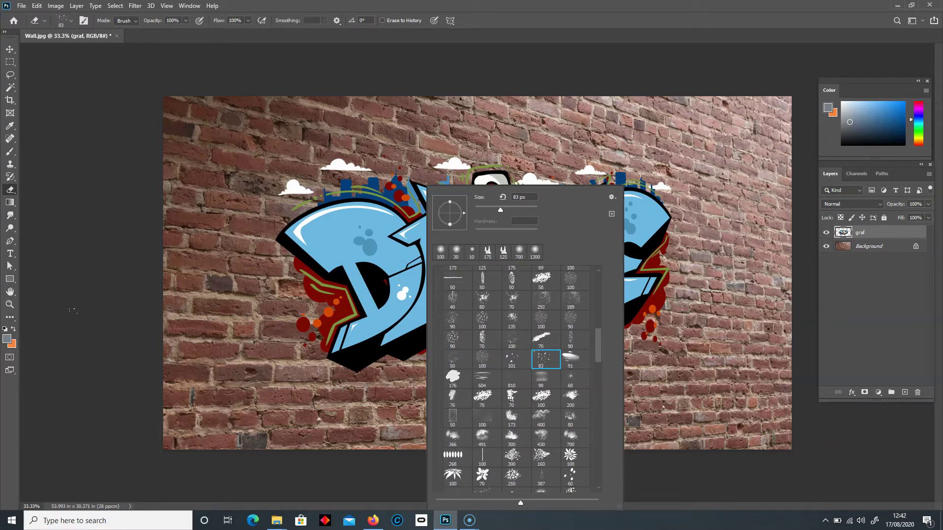
{"action": "left_click", "coordinate": [72, 310]}
{"action": "key", "text": "bracketright"}
{"action": "key", "text": "bracketright"}
{"action": "key", "text": "bracketright"}
{"action": "key", "text": "bracketright"}
{"action": "key", "text": "bracketright"}
{"action": "key", "text": "bracketright"}
{"action": "key", "text": "bracketright"}
{"action": "key", "text": "bracketright"}
{"action": "key", "text": "bracketright"}
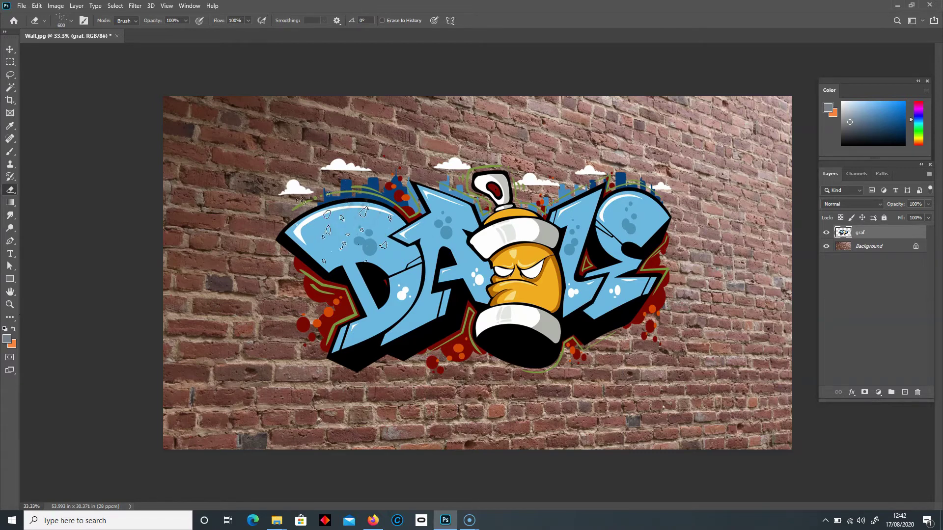
- Distress the graffiti with scattered Eraser strokes over the letters, the spray can's base and nozzle, and the outer edges
{"action": "left_click_drag", "start_coordinate": [338, 221], "coordinate": [339, 256]}
{"action": "mouse_move", "coordinate": [384, 338]}
{"action": "left_mouse_down"}
{"action": "mouse_move", "coordinate": [365, 359]}
{"action": "mouse_move", "coordinate": [383, 344]}
{"action": "left_mouse_up"}
{"action": "mouse_move", "coordinate": [489, 359]}
{"action": "left_mouse_down"}
{"action": "mouse_move", "coordinate": [489, 396]}
{"action": "mouse_move", "coordinate": [546, 366]}
{"action": "left_mouse_up"}
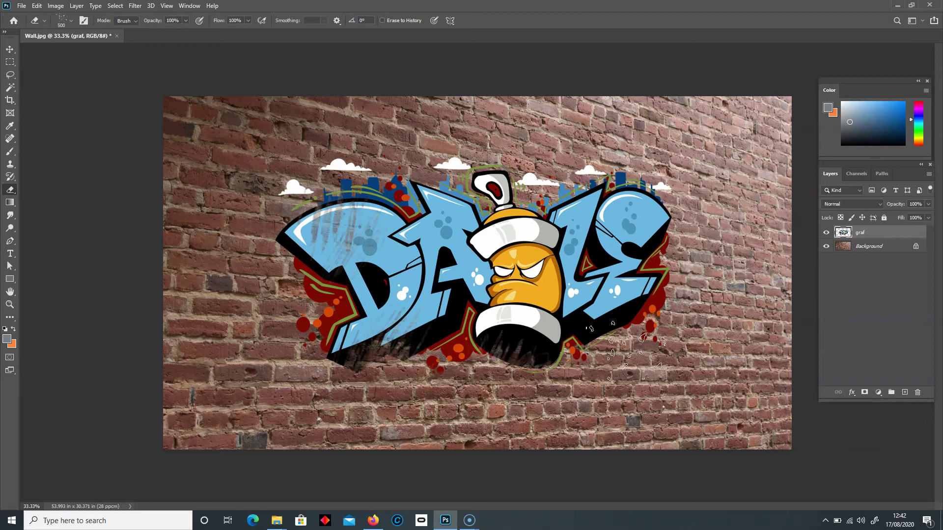
{"action": "mouse_move", "coordinate": [692, 284]}
{"action": "left_mouse_down"}
{"action": "mouse_move", "coordinate": [658, 197]}
{"action": "mouse_move", "coordinate": [619, 191]}
{"action": "mouse_move", "coordinate": [545, 214]}
{"action": "left_mouse_up"}
{"action": "mouse_move", "coordinate": [508, 189]}
{"action": "left_mouse_down"}
{"action": "mouse_move", "coordinate": [478, 213]}
{"action": "mouse_move", "coordinate": [430, 191]}
{"action": "left_mouse_up"}
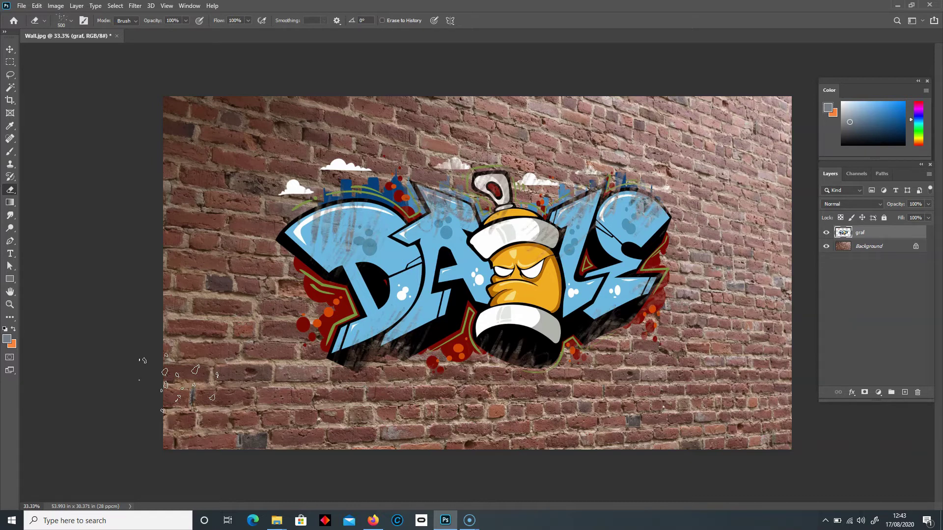
- Undo all the splatter Eraser strokes on the graf layer
{"action": "key", "text": "ctrl+z"}
{"action": "key", "text": "ctrl+z"}
{"action": "key", "text": "ctrl+z"}
{"action": "key", "text": "ctrl+z"}
{"action": "key", "text": "ctrl+z"}
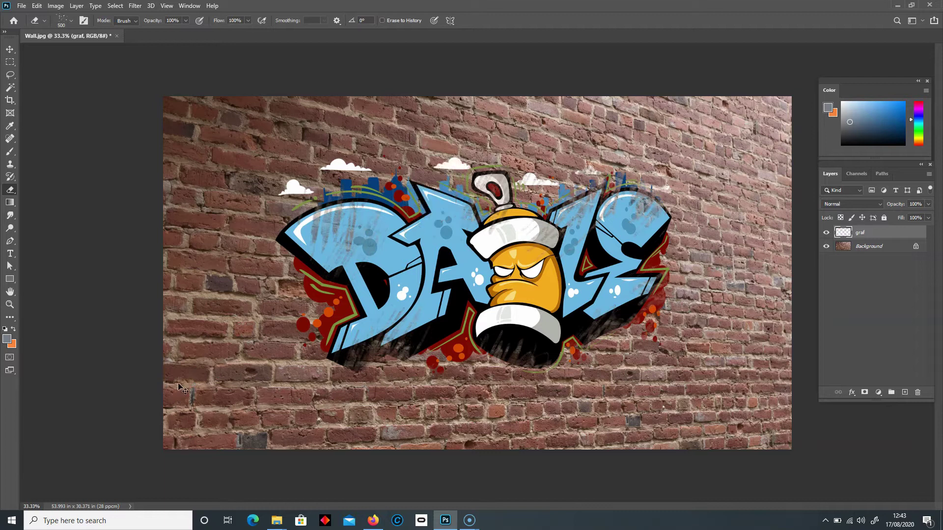
{"action": "key", "text": "ctrl+z"}
{"action": "key", "text": "ctrl+z"}
{"action": "key", "text": "ctrl+z"}
{"action": "key", "text": "ctrl+z"}
{"action": "key", "text": "ctrl+z"}
{"action": "key", "text": "ctrl+z"}
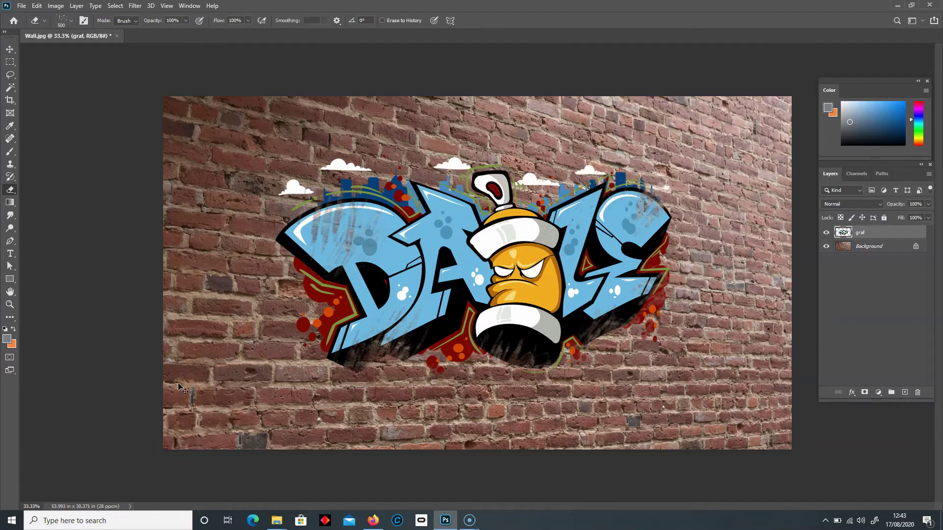
{"action": "key", "text": "ctrl+z"}
{"action": "key", "text": "ctrl+z"}
{"action": "key", "text": "ctrl+z"}
{"action": "key", "text": "ctrl+z"}
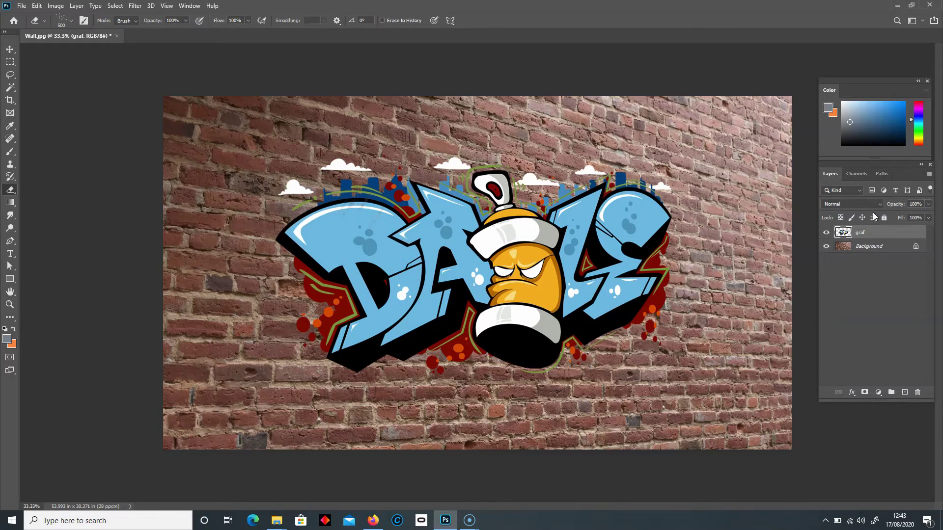
{"action": "left_click", "coordinate": [845, 205]}
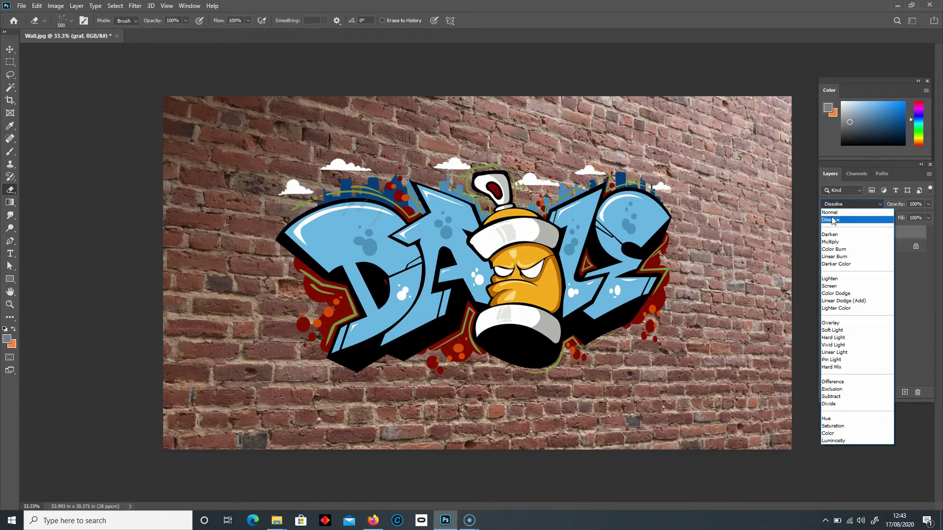
{"action": "left_click", "coordinate": [830, 212]}
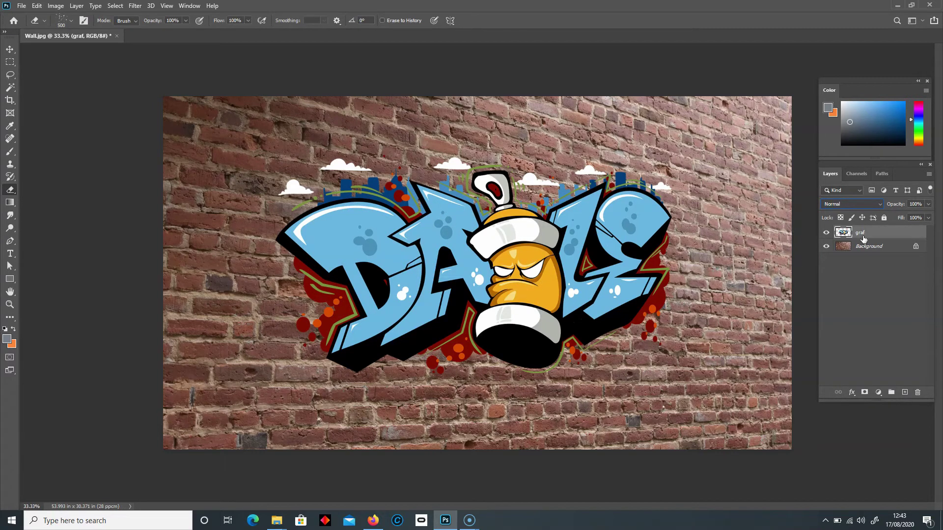
{"action": "left_click", "coordinate": [854, 206]}
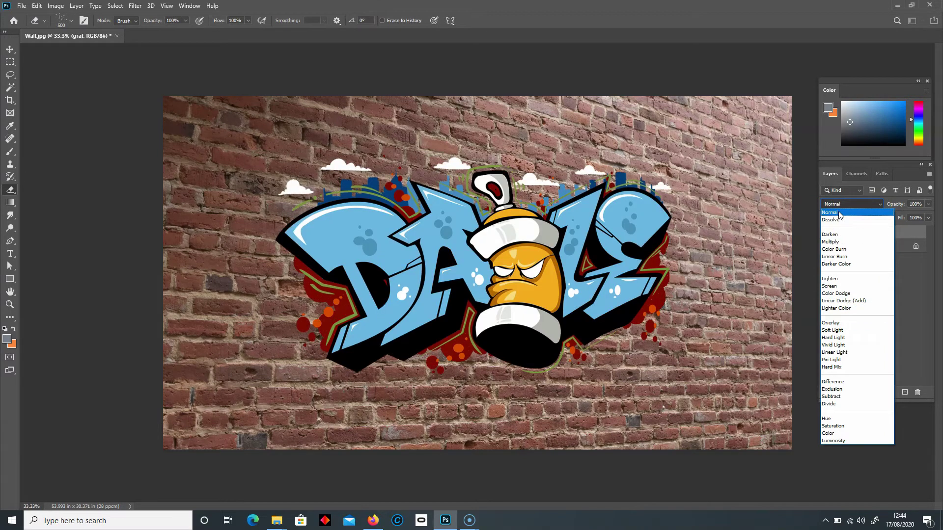
{"action": "left_click", "coordinate": [848, 213]}
- Try out successive blend modes on the graf layer, from Dissolve through Color Burn, Screen and Overlay to Soft Light
{"action": "left_click", "coordinate": [850, 203]}
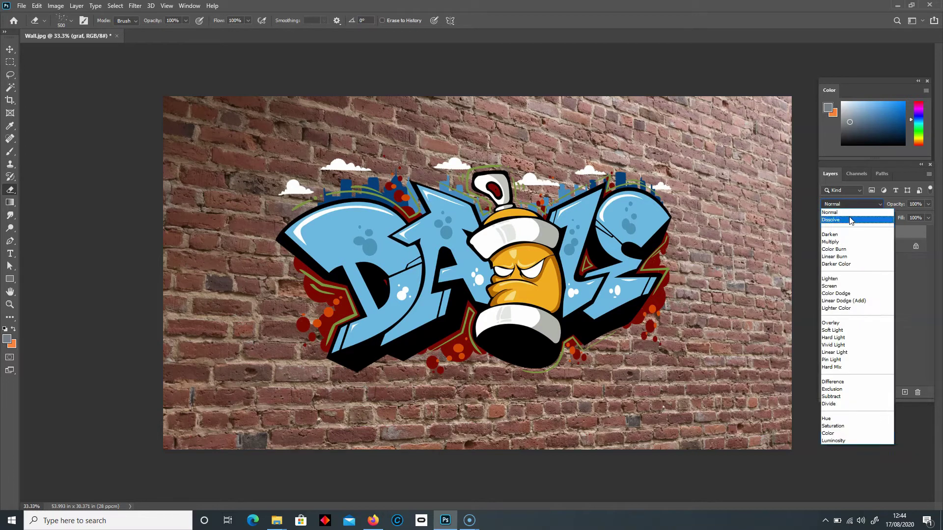
{"action": "left_click", "coordinate": [846, 221]}
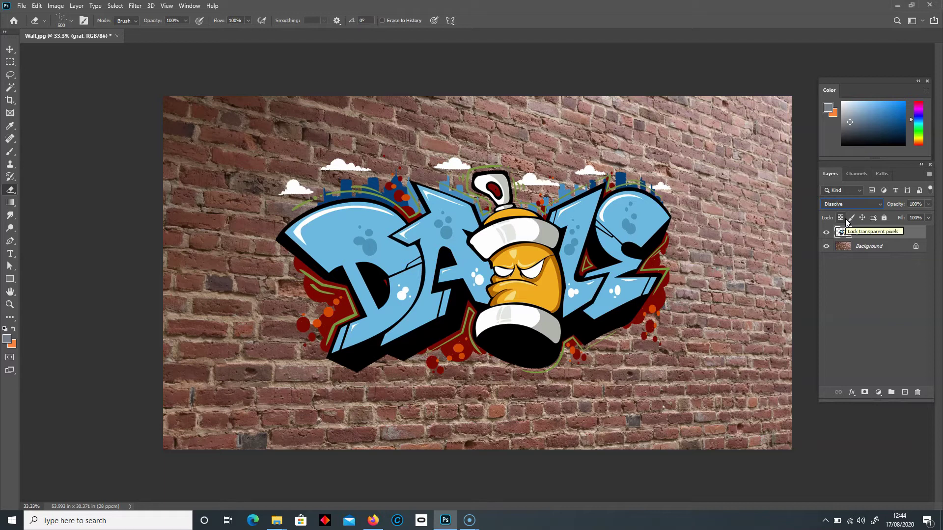
{"action": "key", "text": "Down"}
{"action": "key", "text": "Down"}
{"action": "key", "text": "Down"}
{"action": "key", "text": "Down"}
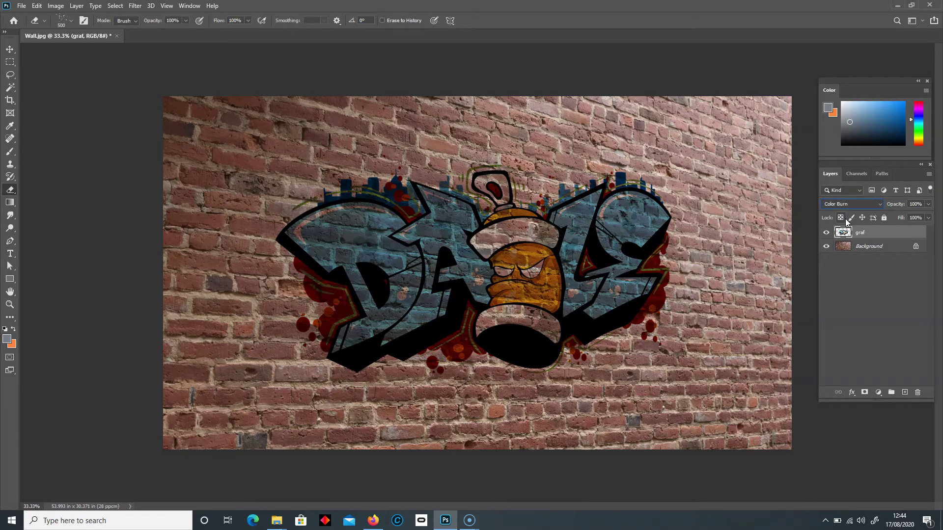
{"action": "key", "text": "Down"}
{"action": "key", "text": "Down"}
{"action": "key", "text": "Down"}
{"action": "key", "text": "Down"}
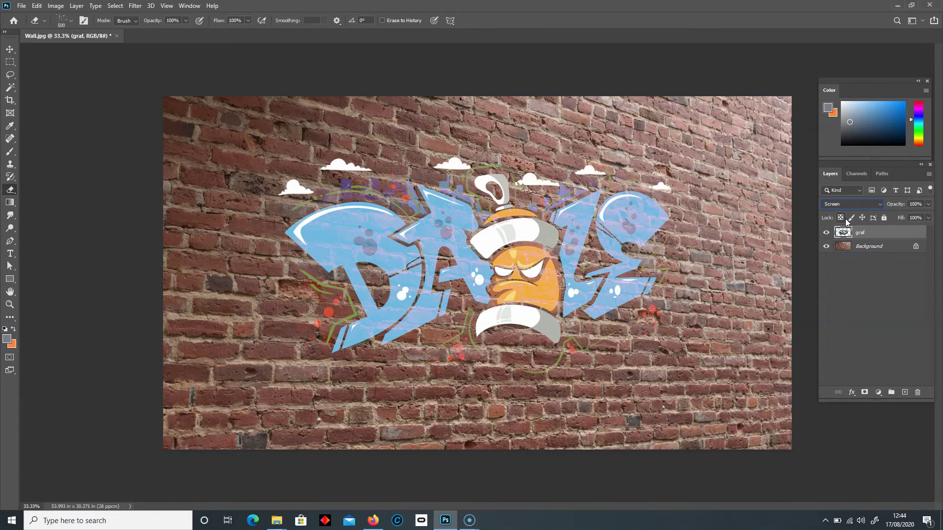
{"action": "key", "text": "Down"}
{"action": "key", "text": "Down"}
{"action": "key", "text": "Down"}
{"action": "key", "text": "Down"}
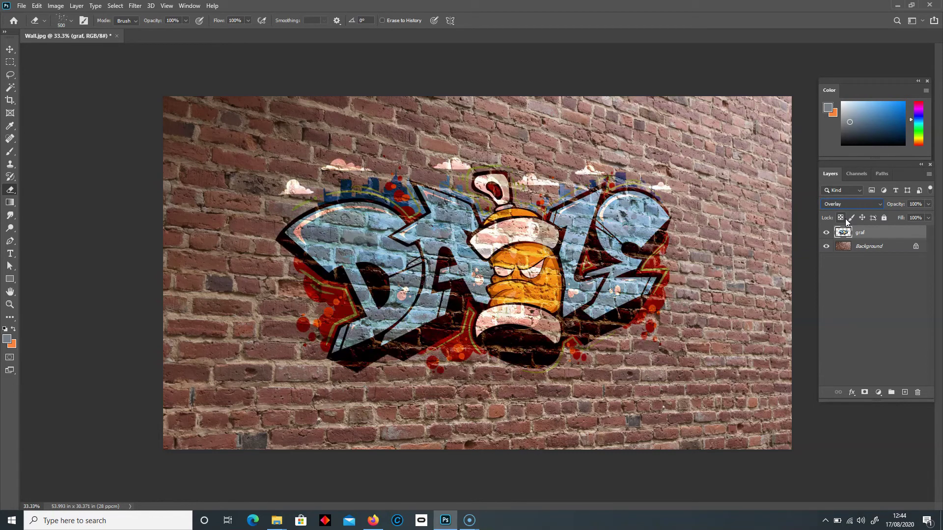
{"action": "key", "text": "Down"}
{"action": "key", "text": "Up"}
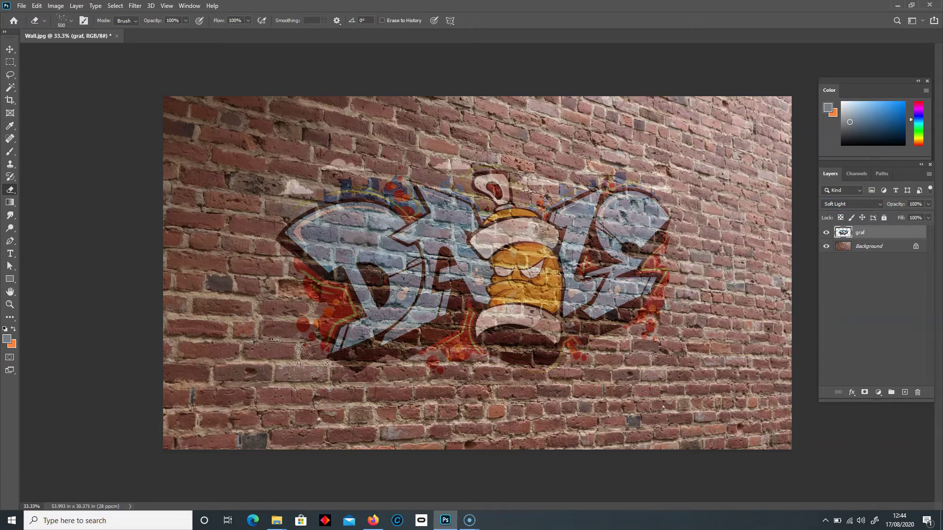
- Reduce the Eraser size to 400 px and undo the splatter erasing on the Soft Light graffiti
{"action": "scroll", "coordinate": [344, 381], "scroll_direction": "down", "scroll_amount": 1}
{"action": "key", "text": "["}
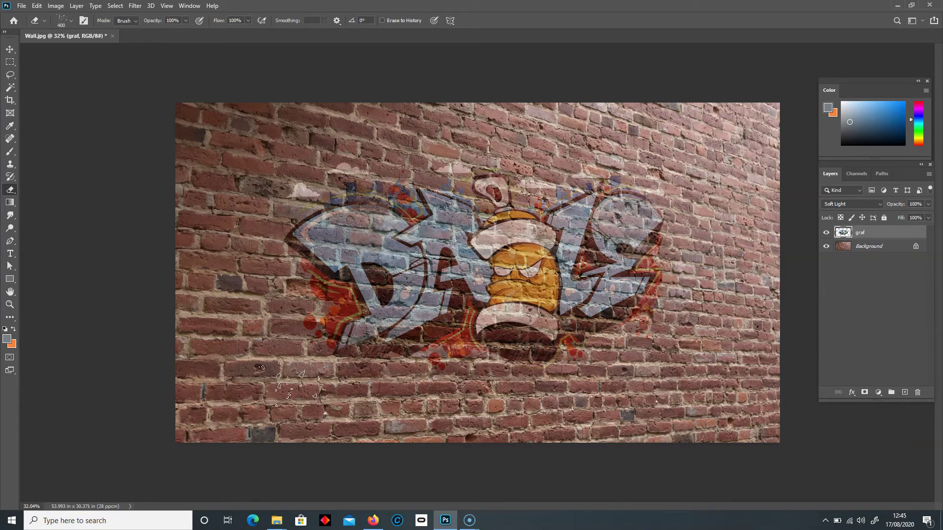
{"action": "key", "text": "ctrl+z"}
{"action": "key", "text": "ctrl+z"}
{"action": "key", "text": "ctrl+z"}
{"action": "key", "text": "ctrl+z"}
{"action": "key", "text": "ctrl+z"}
{"action": "key", "text": "ctrl+z"}
{"action": "key", "text": "ctrl+z"}
{"action": "key", "text": "ctrl+z"}
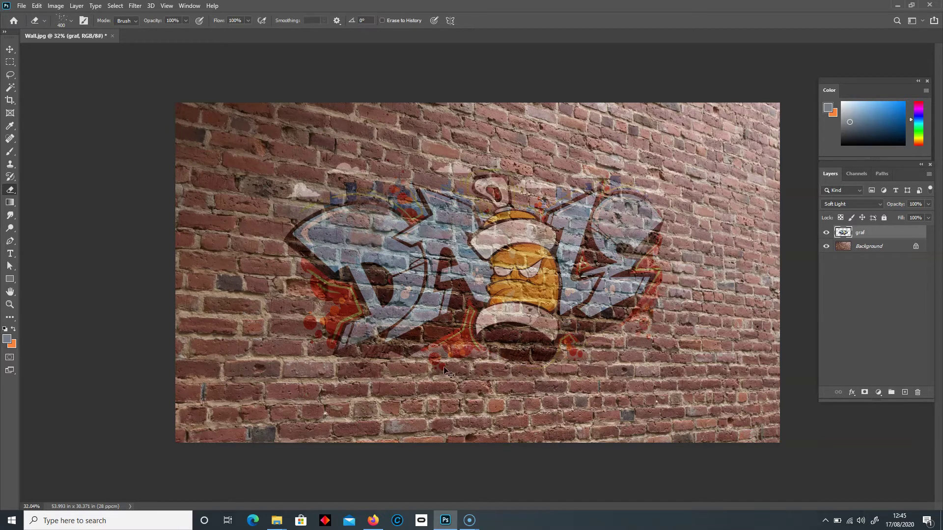
{"action": "key", "text": "ctrl+z"}
{"action": "key", "text": "ctrl+z"}
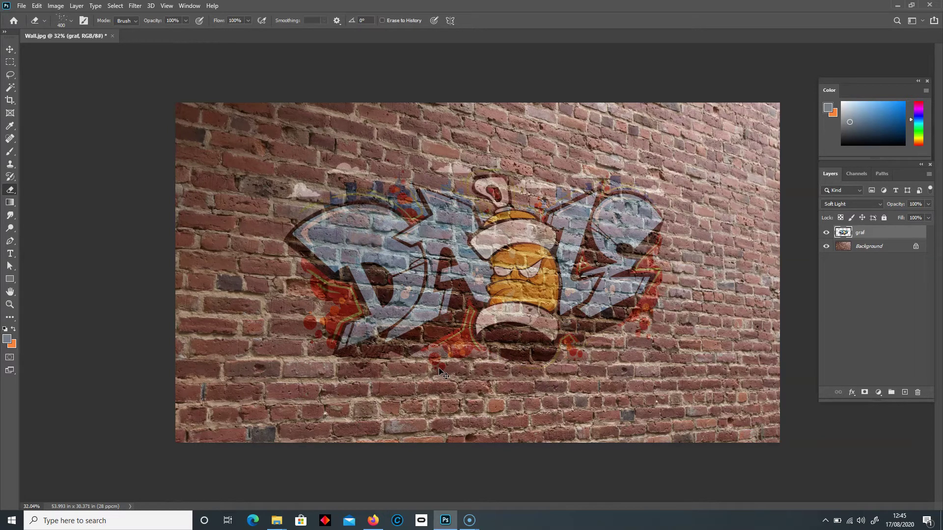
{"action": "key", "text": "ctrl+z"}
{"action": "key", "text": "ctrl+z"}
- Return the graf layer's blend mode to Normal and open its Layer Style settings
{"action": "left_click", "coordinate": [846, 205]}
{"action": "left_click", "coordinate": [845, 211]}
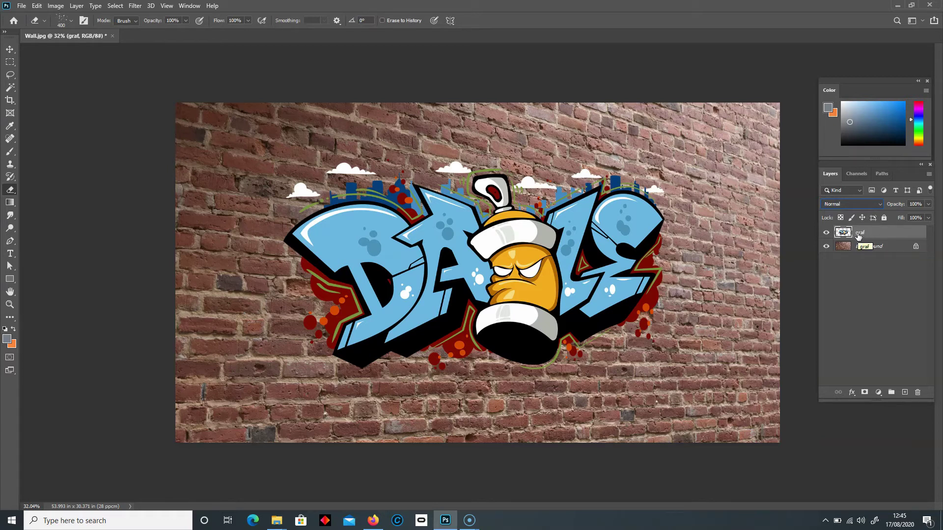
{"action": "double_click", "coordinate": [889, 233]}
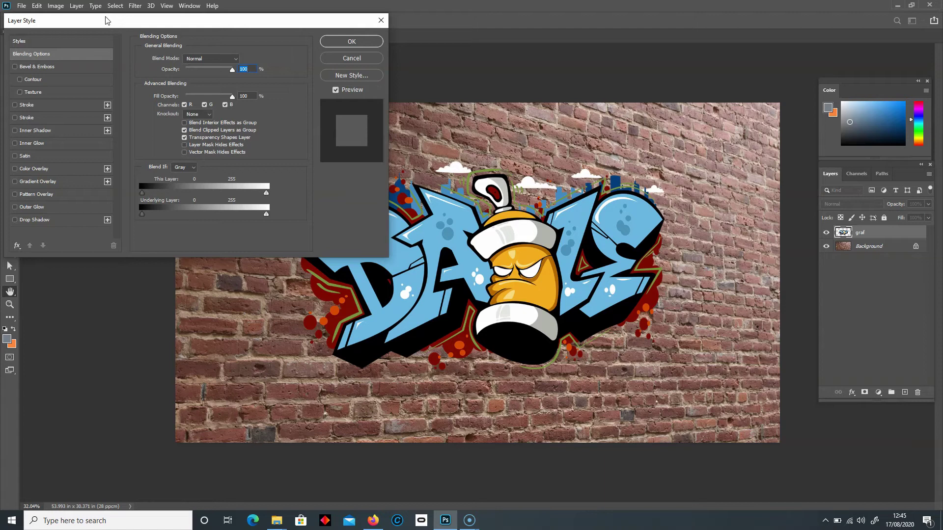
{"action": "left_click_drag", "start_coordinate": [80, 17], "coordinate": [93, 55]}
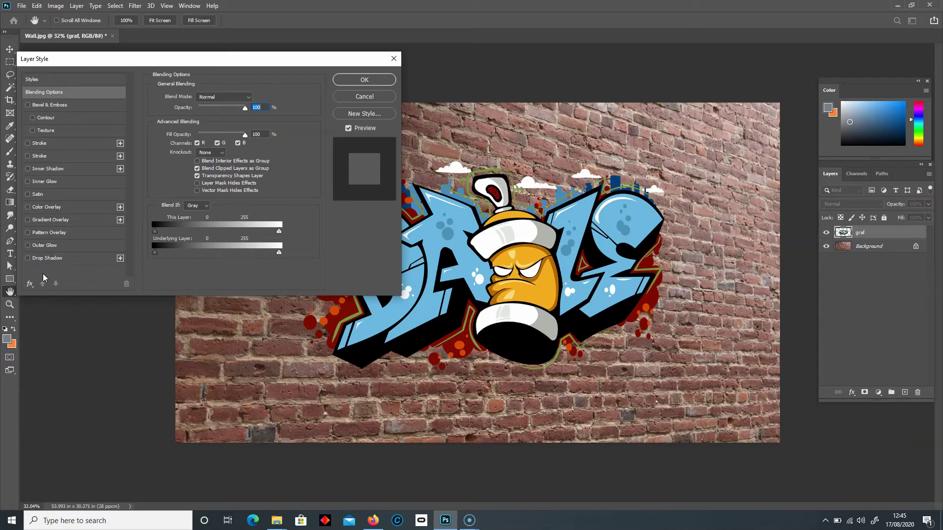
- Try an outside black Stroke effect on the graffiti at large sizes, reset its size to 1 px, and disable it
{"action": "left_click", "coordinate": [28, 156]}
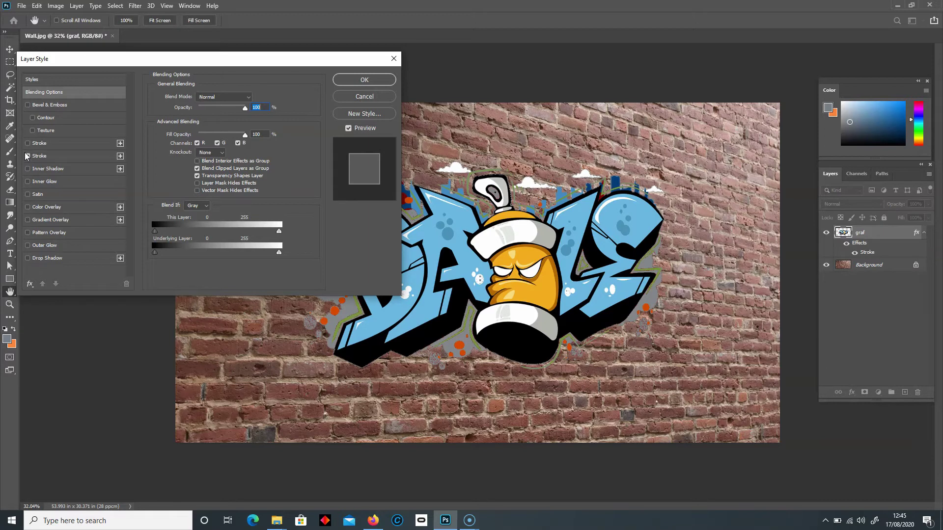
{"action": "left_click", "coordinate": [28, 156]}
{"action": "left_click", "coordinate": [25, 142]}
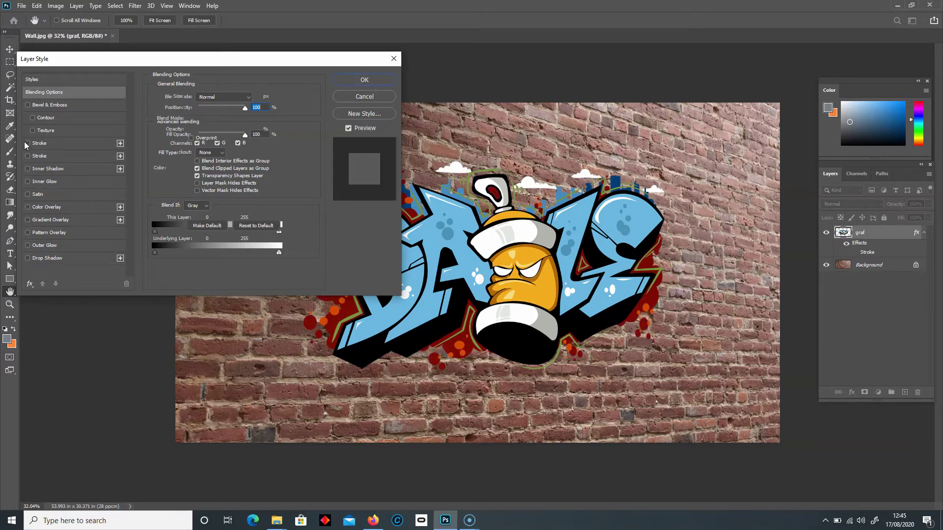
{"action": "left_click_drag", "start_coordinate": [190, 97], "coordinate": [238, 96]}
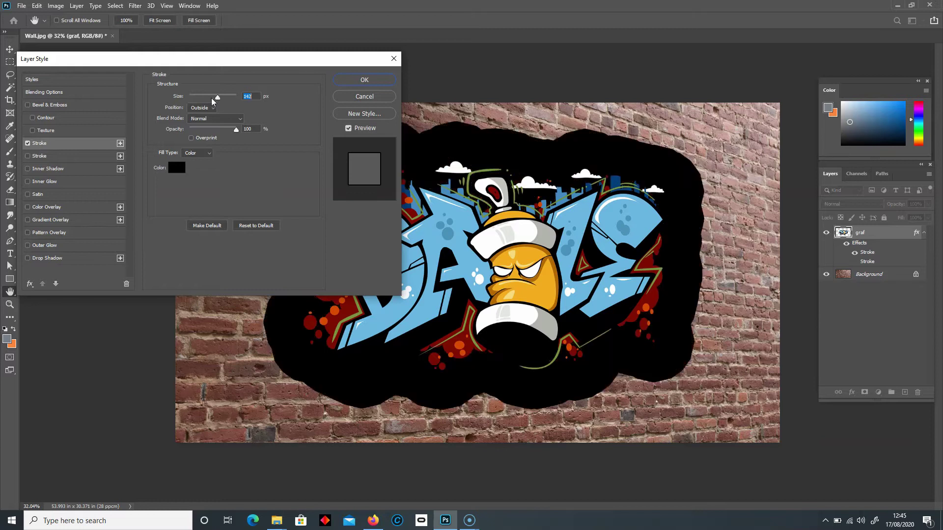
{"action": "type", "text": "1"}
{"action": "left_click", "coordinate": [28, 143]}
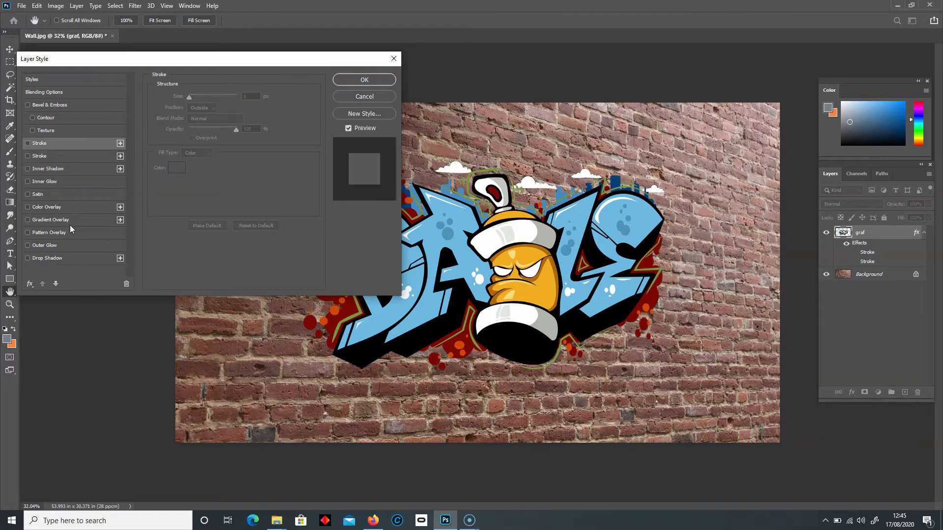
- In the graf layer's Blending Options, raise the Underlying Layer black Blend If slider to about 91
{"action": "left_click", "coordinate": [39, 80]}
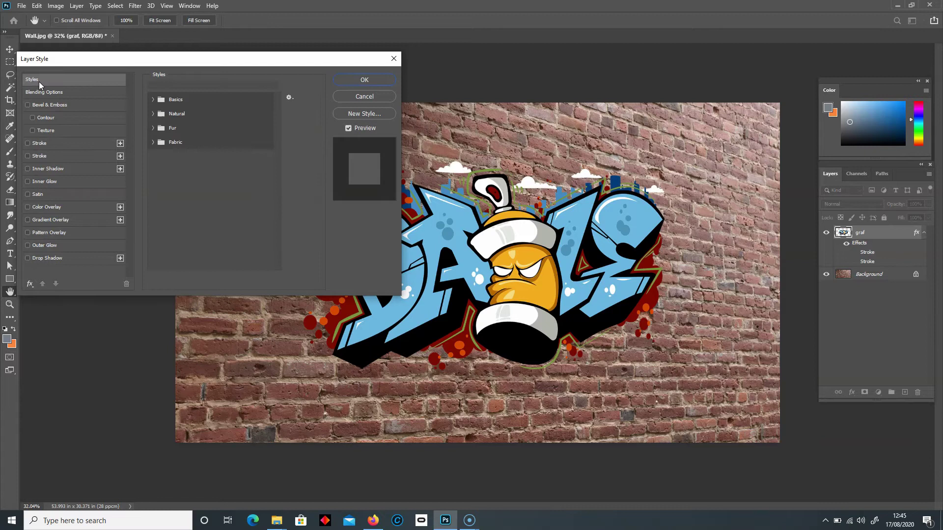
{"action": "left_click", "coordinate": [49, 91]}
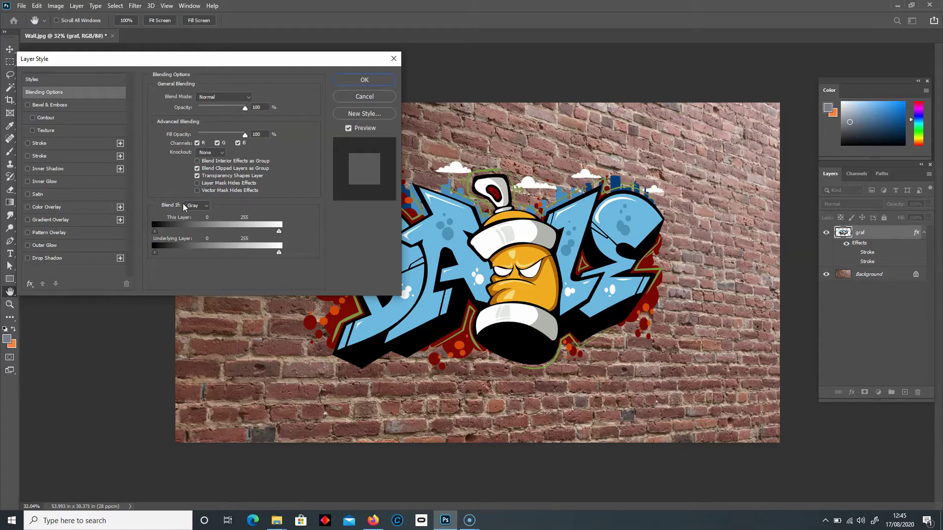
{"action": "mouse_move", "coordinate": [179, 61]}
{"action": "left_mouse_down"}
{"action": "mouse_move", "coordinate": [170, 33]}
{"action": "mouse_move", "coordinate": [183, 45]}
{"action": "left_mouse_up"}
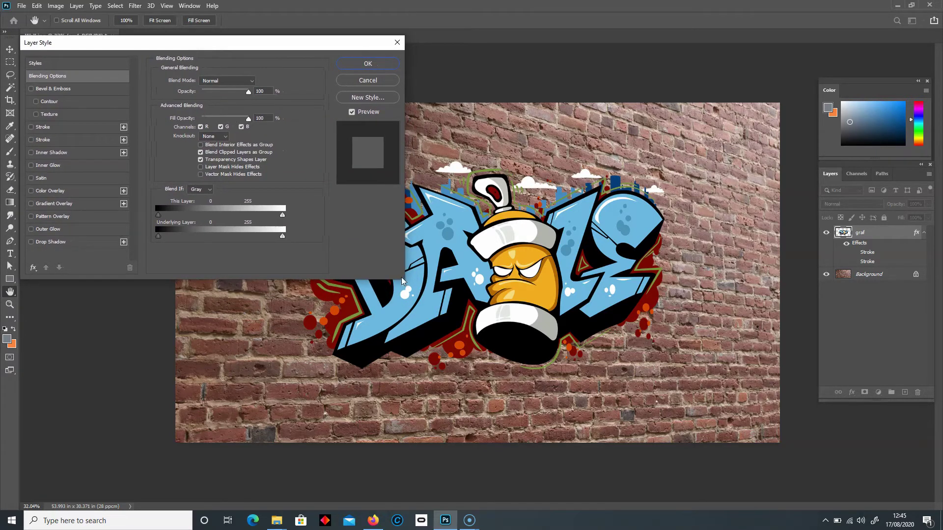
{"action": "left_click_drag", "start_coordinate": [259, 45], "coordinate": [196, 37]}
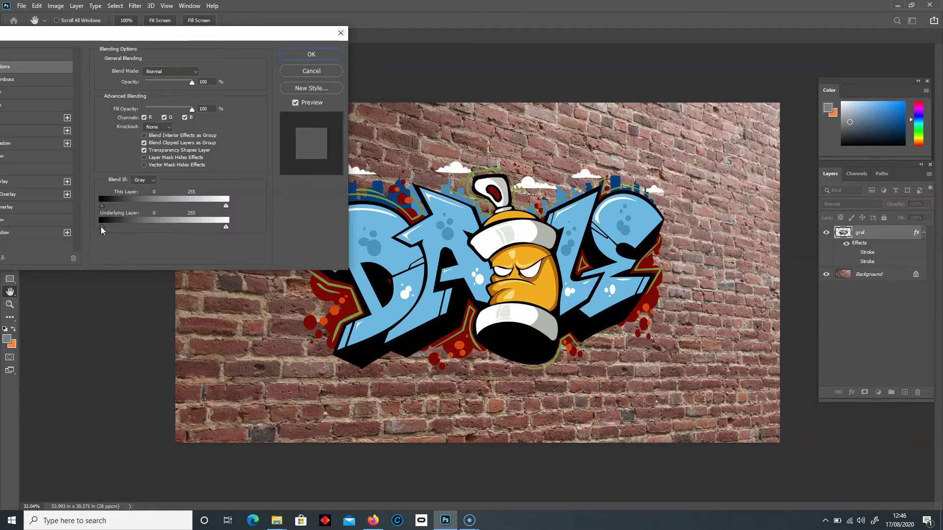
{"action": "left_click_drag", "start_coordinate": [111, 228], "coordinate": [146, 226]}
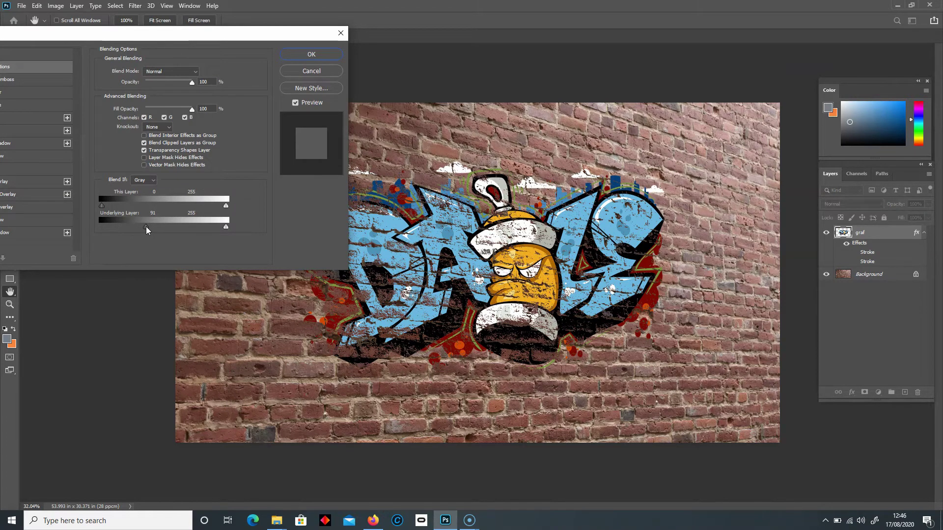
{"action": "mouse_move", "coordinate": [145, 226]}
{"action": "left_mouse_down"}
{"action": "mouse_move", "coordinate": [138, 228]}
{"action": "mouse_move", "coordinate": [145, 228]}
{"action": "left_mouse_up"}
- Split the Underlying Layer black Blend If slider and set its halves to 72 / 148
{"action": "left_click_drag", "start_coordinate": [146, 228], "coordinate": [147, 228]}
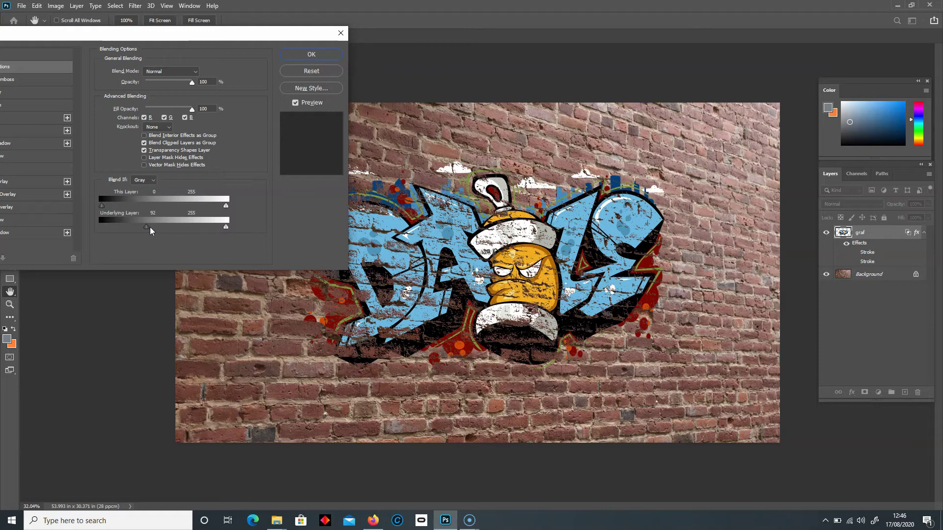
{"action": "left_click_drag", "start_coordinate": [150, 227], "coordinate": [177, 232]}
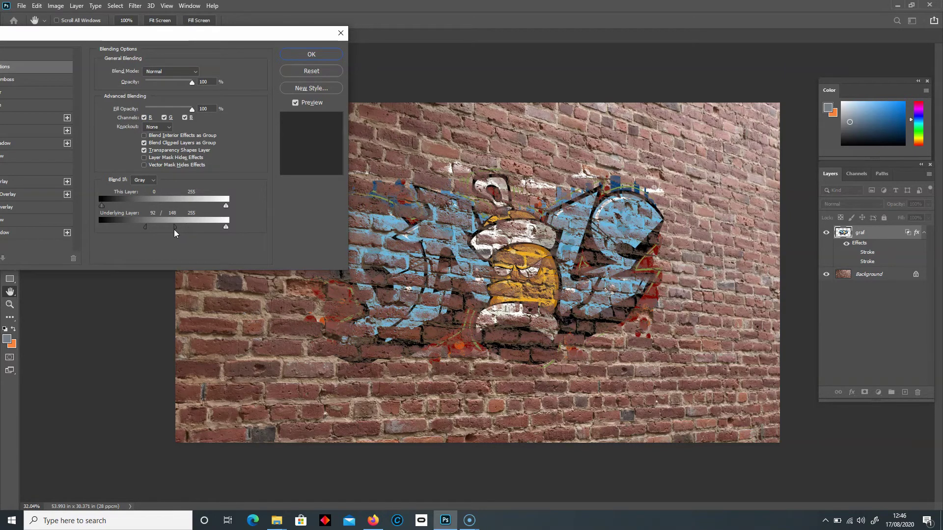
{"action": "mouse_move", "coordinate": [146, 227]}
{"action": "left_mouse_down"}
{"action": "mouse_move", "coordinate": [105, 223]}
{"action": "mouse_move", "coordinate": [157, 226]}
{"action": "mouse_move", "coordinate": [137, 227]}
{"action": "left_mouse_up"}
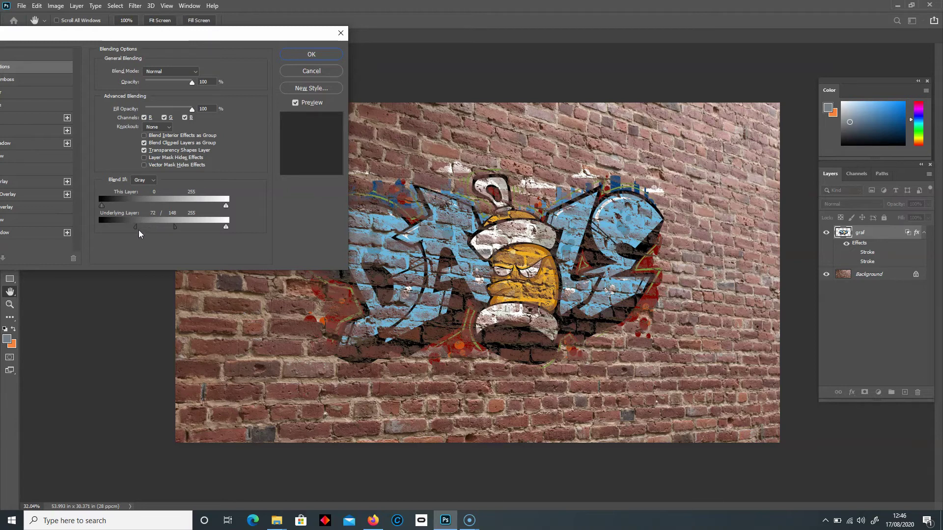
- Restore the This Layer black Blend If slider to 0 and split its white slider to 134 / 255
{"action": "left_click_drag", "start_coordinate": [105, 209], "coordinate": [69, 206]}
{"action": "key", "text": "alt"}
{"action": "left_click_drag", "start_coordinate": [104, 211], "coordinate": [101, 207]}
{"action": "left_click_drag", "start_coordinate": [105, 208], "coordinate": [101, 205]}
{"action": "left_click_drag", "start_coordinate": [226, 206], "coordinate": [162, 207]}
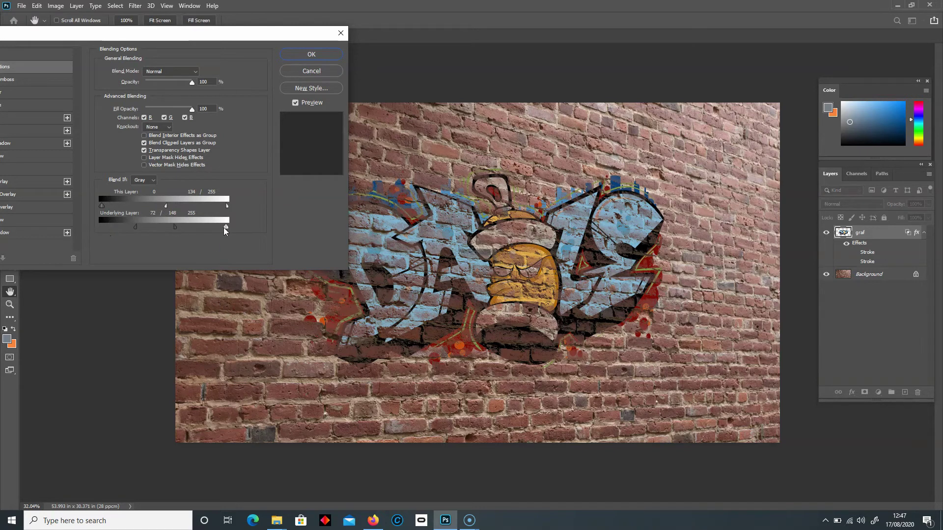
- Split the Underlying Layer white Blend If slider to 89 / 184 and apply the layer style
{"action": "left_click_drag", "start_coordinate": [222, 227], "coordinate": [194, 228]}
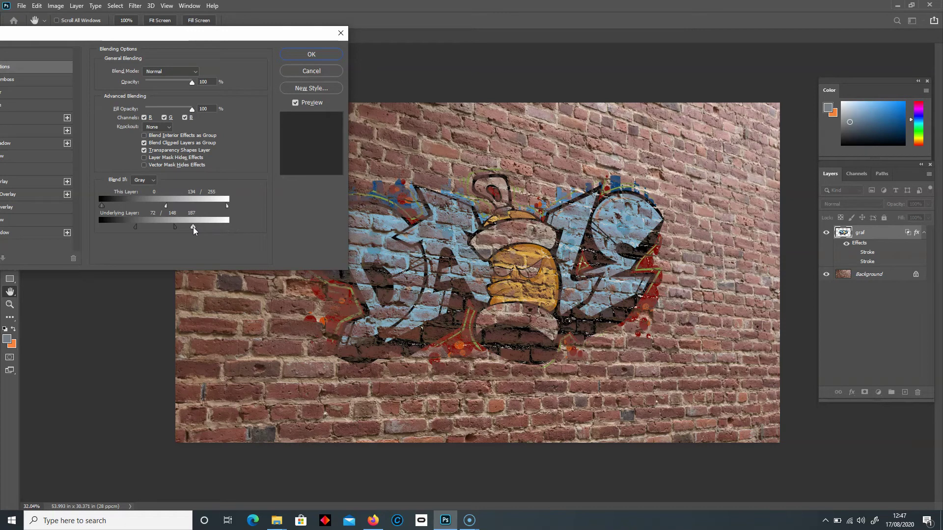
{"action": "left_click_drag", "start_coordinate": [193, 227], "coordinate": [193, 227]}
{"action": "key", "text": "alt"}
{"action": "left_click_drag", "start_coordinate": [191, 228], "coordinate": [145, 220]}
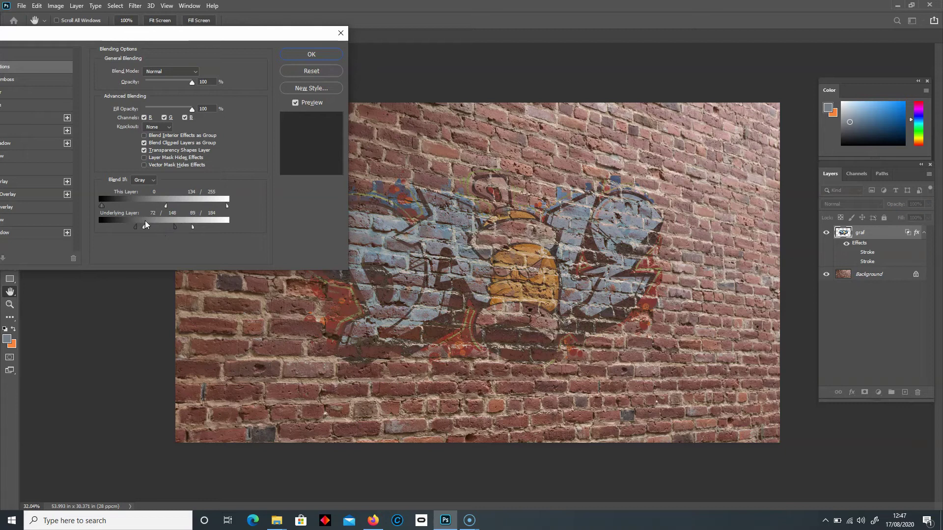
{"action": "left_click", "coordinate": [301, 55]}
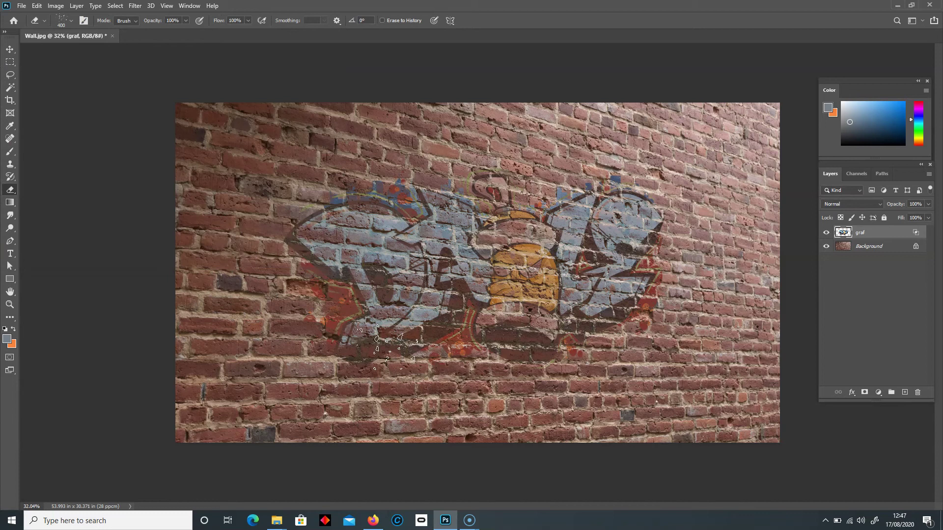
- Compare the wall with and without the graffiti by hiding the graf layer and showing it again
{"action": "key", "text": "bracketleft"}
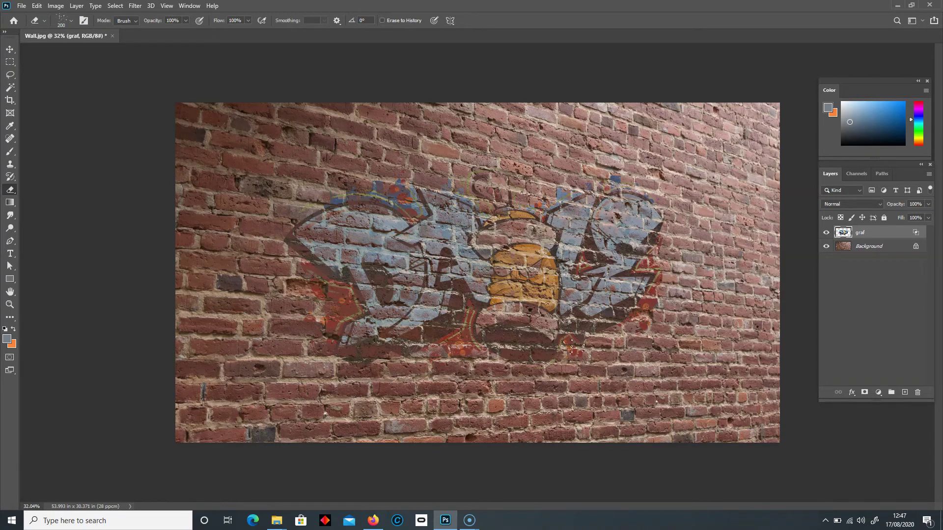
{"action": "key", "text": "bracketright"}
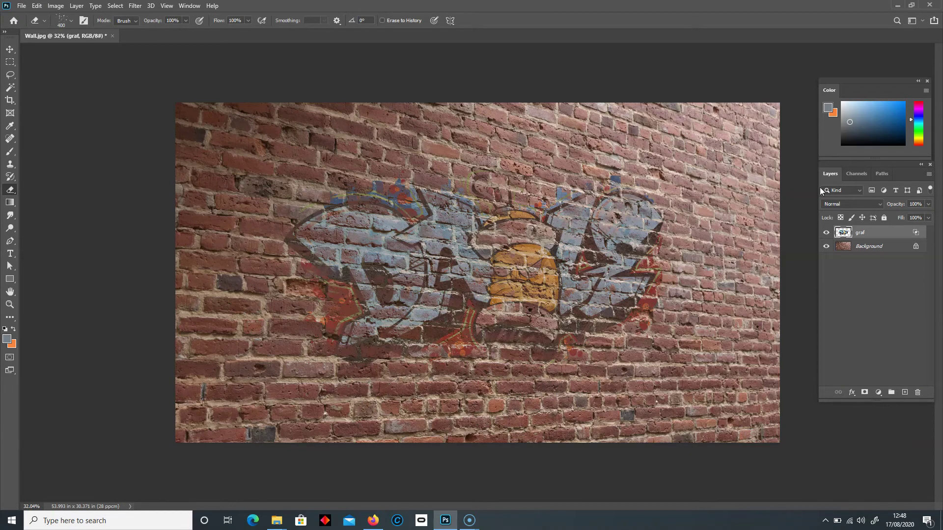
{"action": "left_click", "coordinate": [826, 233]}
{"action": "left_click", "coordinate": [826, 234]}
- Move the graf artwork to the wall's upper-left area, then back near the middle of the wall
{"action": "left_click", "coordinate": [10, 49]}
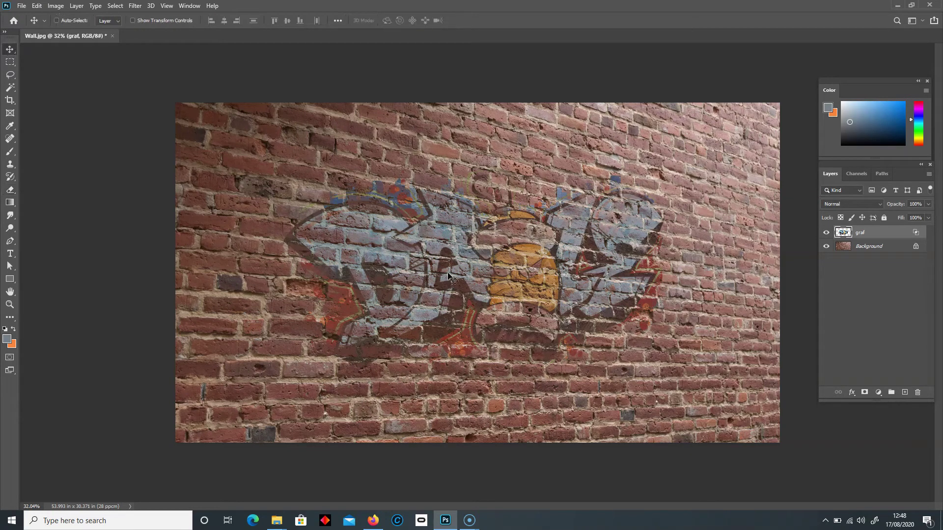
{"action": "left_click_drag", "start_coordinate": [491, 275], "coordinate": [436, 176]}
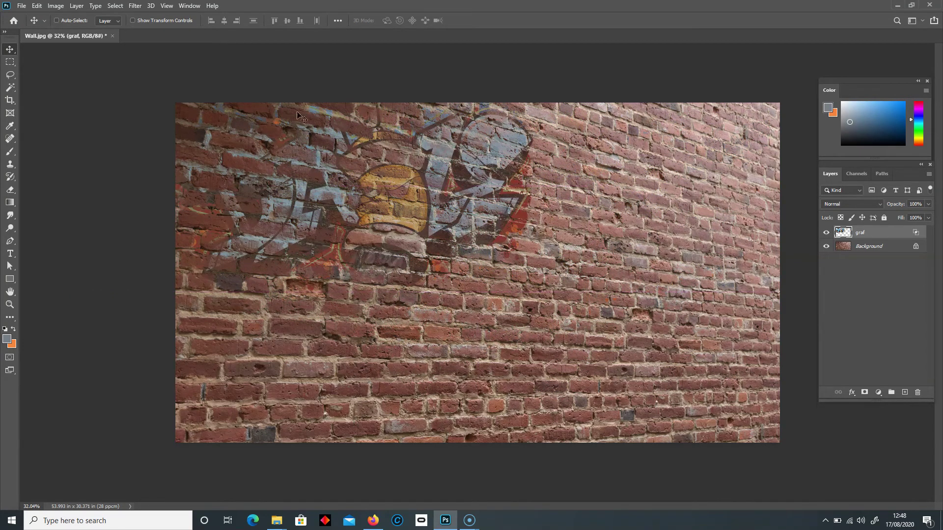
{"action": "left_click_drag", "start_coordinate": [315, 142], "coordinate": [469, 261]}
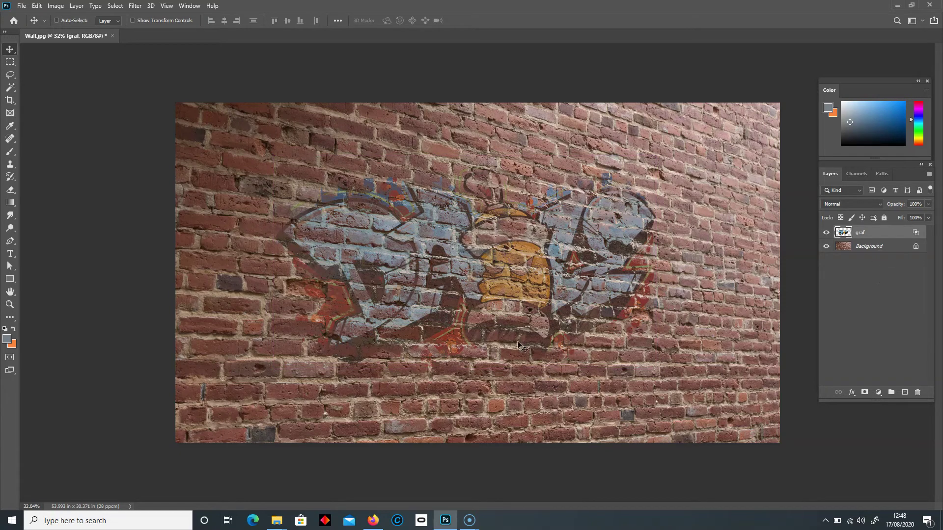
{"action": "left_click_drag", "start_coordinate": [529, 255], "coordinate": [512, 270]}
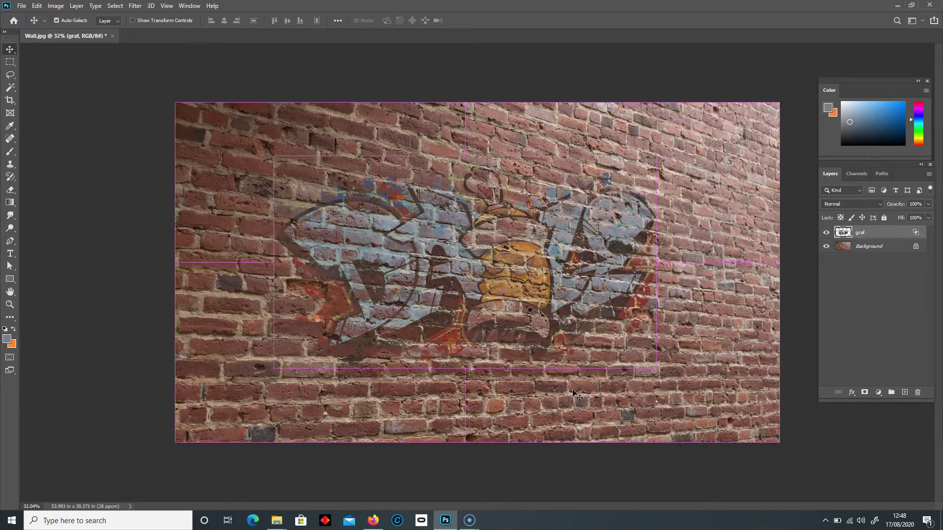
- Try a Perspective transform on the graf artwork, making its left edge taller and its right edge shorter
{"action": "key", "text": "ctrl+t"}
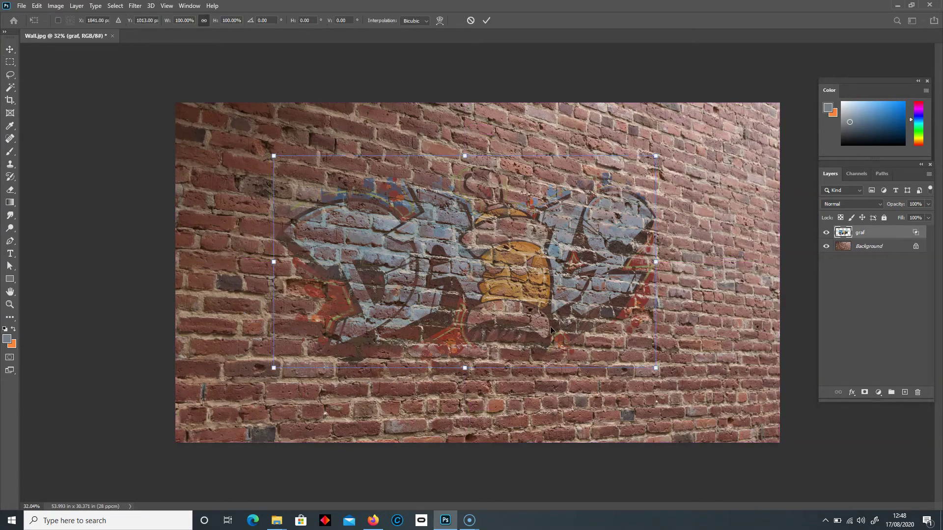
{"action": "right_click", "coordinate": [479, 268]}
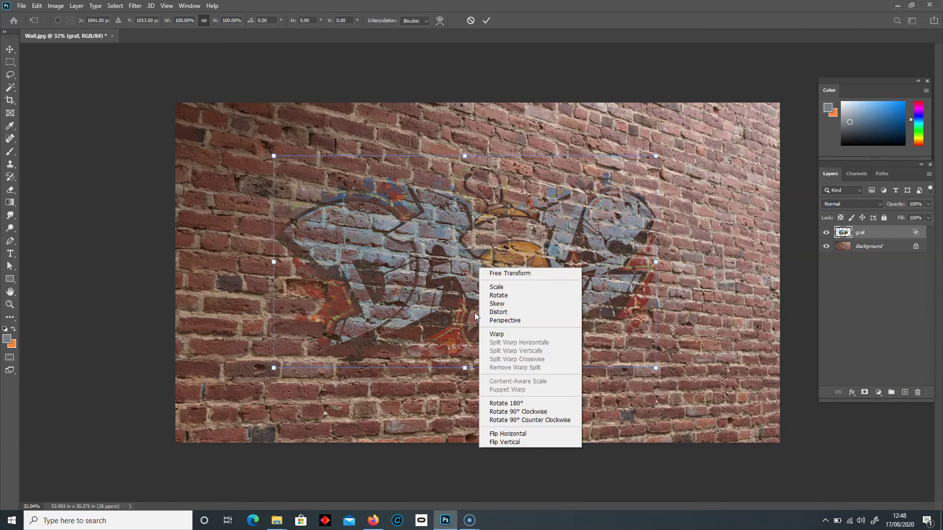
{"action": "left_click", "coordinate": [510, 324]}
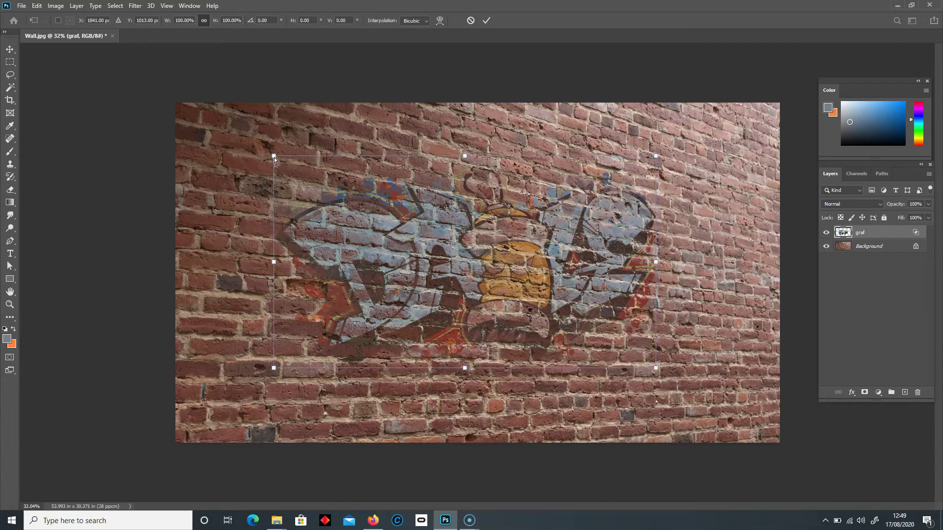
{"action": "left_click_drag", "start_coordinate": [273, 156], "coordinate": [287, 106]}
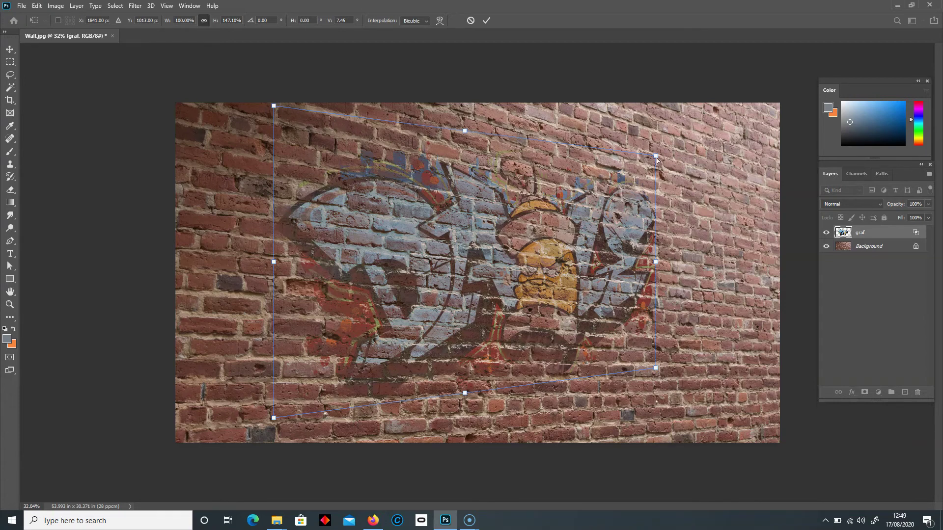
{"action": "left_click_drag", "start_coordinate": [655, 158], "coordinate": [656, 182]}
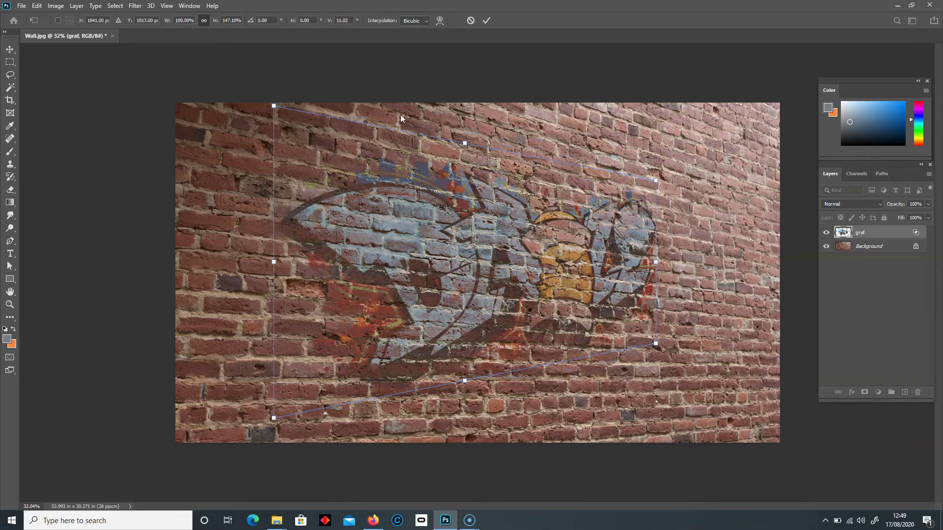
- Try reshaping the artwork's perspective further by shifting its individual corners and its right edge
{"action": "left_click_drag", "start_coordinate": [274, 107], "coordinate": [335, 96]}
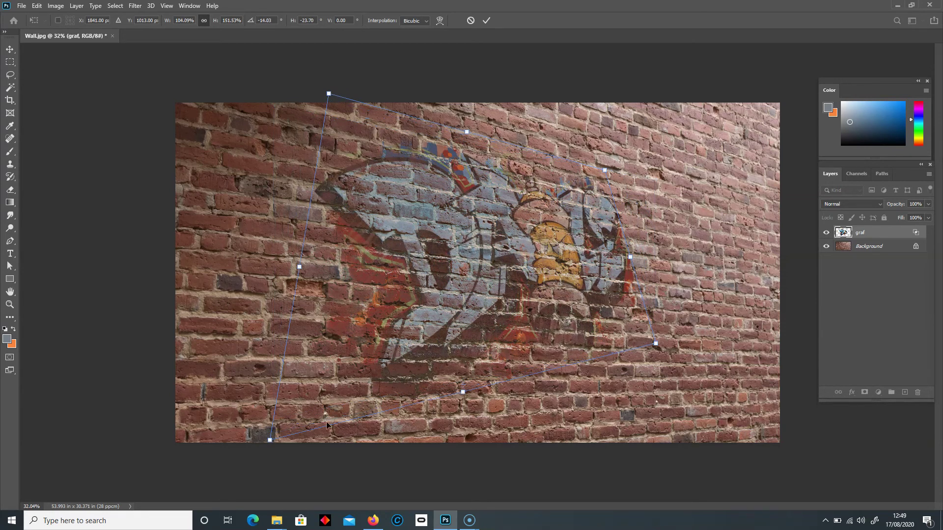
{"action": "left_click_drag", "start_coordinate": [271, 441], "coordinate": [284, 400]}
{"action": "left_click_drag", "start_coordinate": [658, 345], "coordinate": [663, 414]}
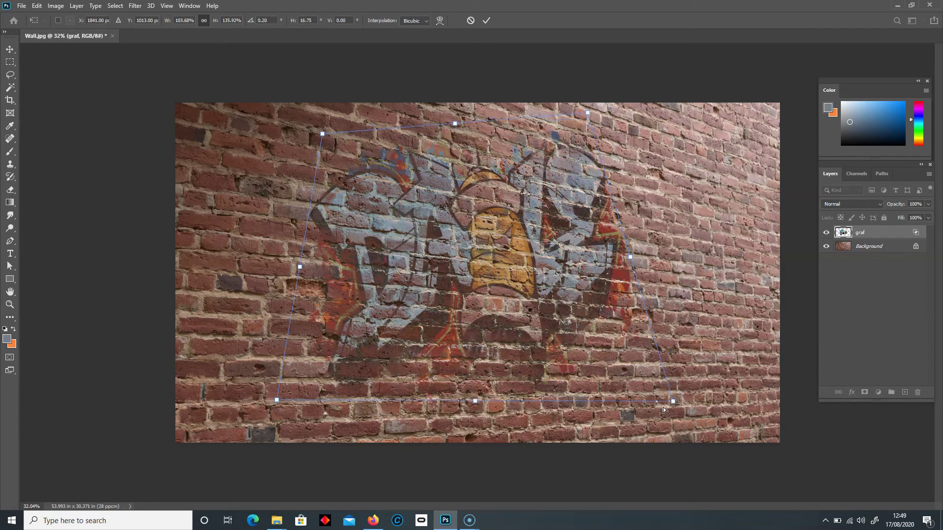
{"action": "left_click_drag", "start_coordinate": [588, 117], "coordinate": [686, 153]}
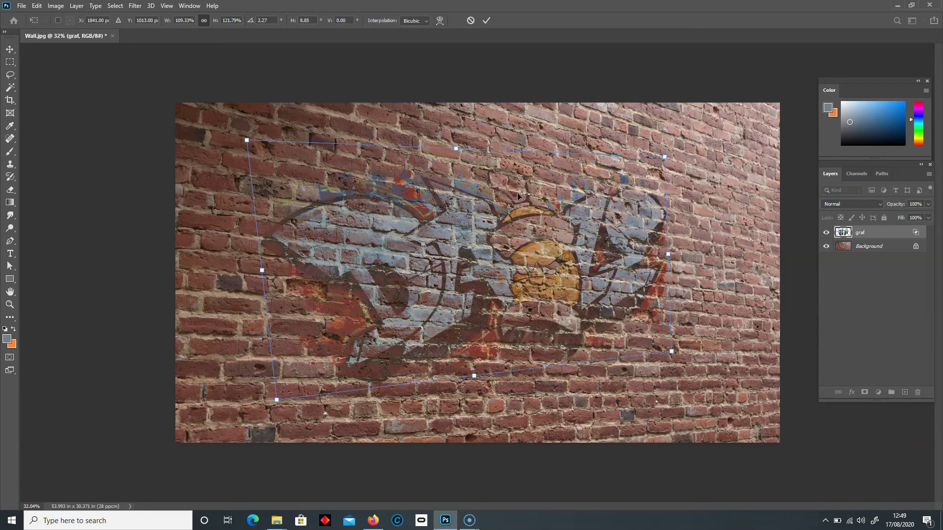
{"action": "left_click_drag", "start_coordinate": [668, 264], "coordinate": [670, 292]}
{"action": "left_click_drag", "start_coordinate": [670, 177], "coordinate": [669, 164]}
{"action": "left_click_drag", "start_coordinate": [247, 141], "coordinate": [278, 147]}
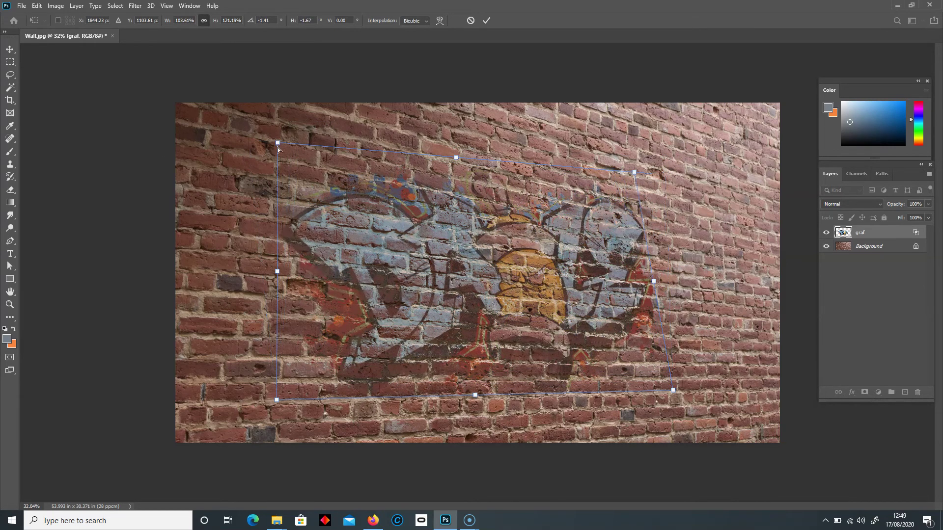
- Undo all perspective adjustments to the graf artwork within the active transform
{"action": "key", "text": "ctrl+z"}
{"action": "key", "text": "ctrl+z"}
{"action": "key", "text": "ctrl+z"}
{"action": "key", "text": "ctrl+z"}
{"action": "key", "text": "ctrl+z"}
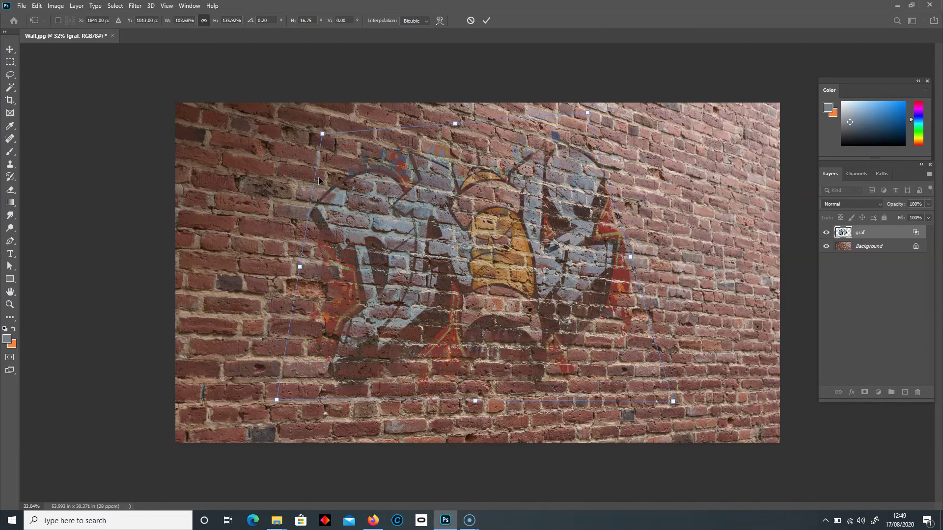
{"action": "key", "text": "ctrl+z"}
{"action": "key", "text": "ctrl+z"}
{"action": "key", "text": "ctrl+z"}
{"action": "key", "text": "ctrl+z"}
{"action": "key", "text": "ctrl+z"}
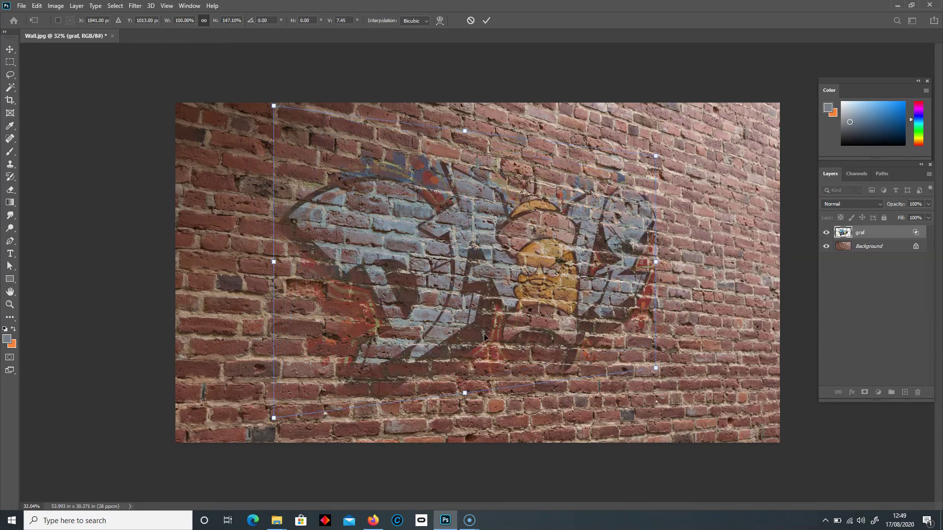
{"action": "key", "text": "ctrl+z"}
- Skew the graf artwork by lowering its top-right corner and slightly raising both bottom corners
{"action": "right_click", "coordinate": [525, 247]}
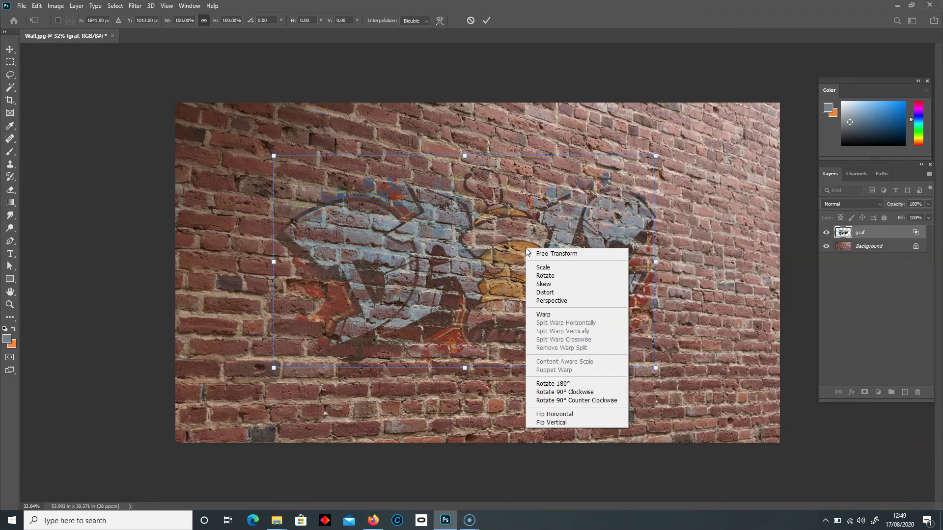
{"action": "left_click", "coordinate": [546, 278]}
{"action": "left_click_drag", "start_coordinate": [658, 157], "coordinate": [657, 171]}
{"action": "left_click_drag", "start_coordinate": [655, 367], "coordinate": [655, 362]}
{"action": "left_click_drag", "start_coordinate": [274, 368], "coordinate": [273, 365]}
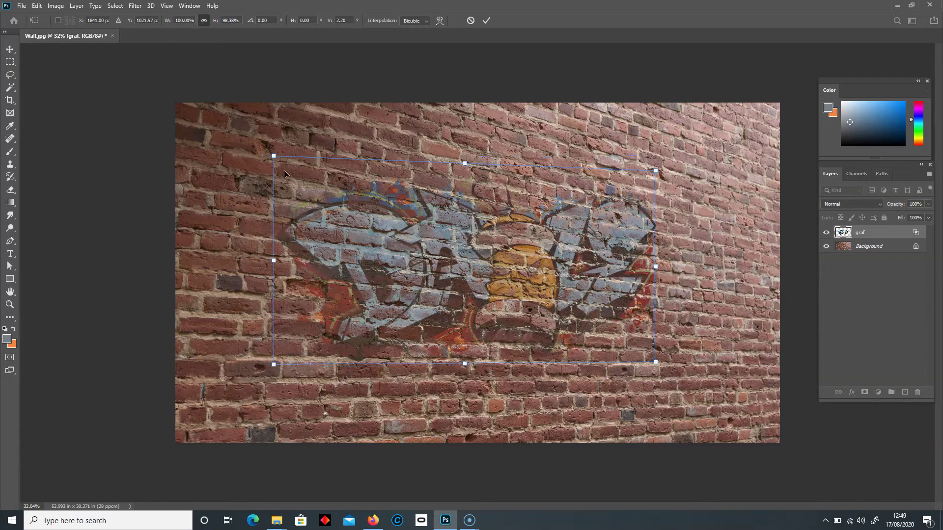
- Raise the artwork's top-left corner above the wall's top edge, fine-tune the right corners, apply the transform, and reposition the artwork slightly
{"action": "left_click_drag", "start_coordinate": [276, 156], "coordinate": [325, 84]}
{"action": "left_click_drag", "start_coordinate": [656, 171], "coordinate": [663, 174]}
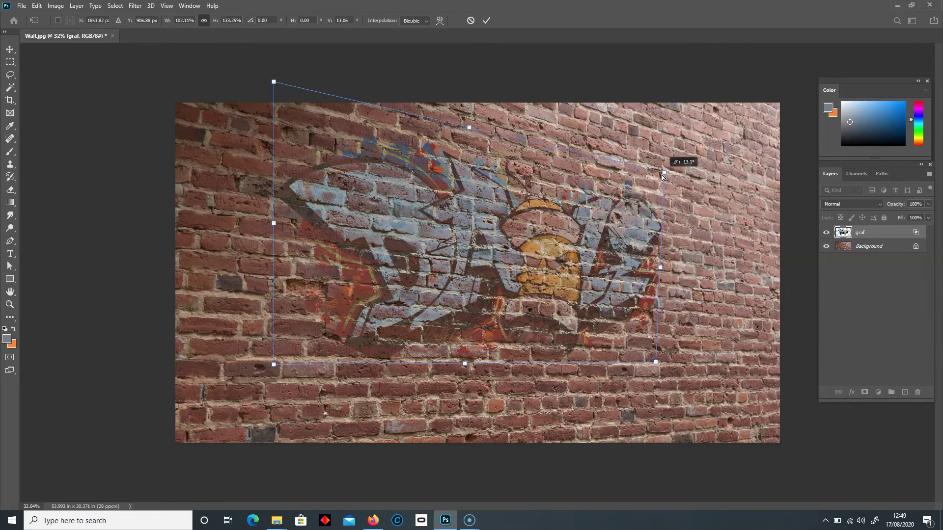
{"action": "left_click_drag", "start_coordinate": [656, 364], "coordinate": [656, 368]}
{"action": "mouse_move", "coordinate": [566, 301]}
{"action": "left_mouse_down"}
{"action": "mouse_move", "coordinate": [596, 298]}
{"action": "mouse_move", "coordinate": [571, 301]}
{"action": "left_mouse_up"}
{"action": "key", "text": "Return"}
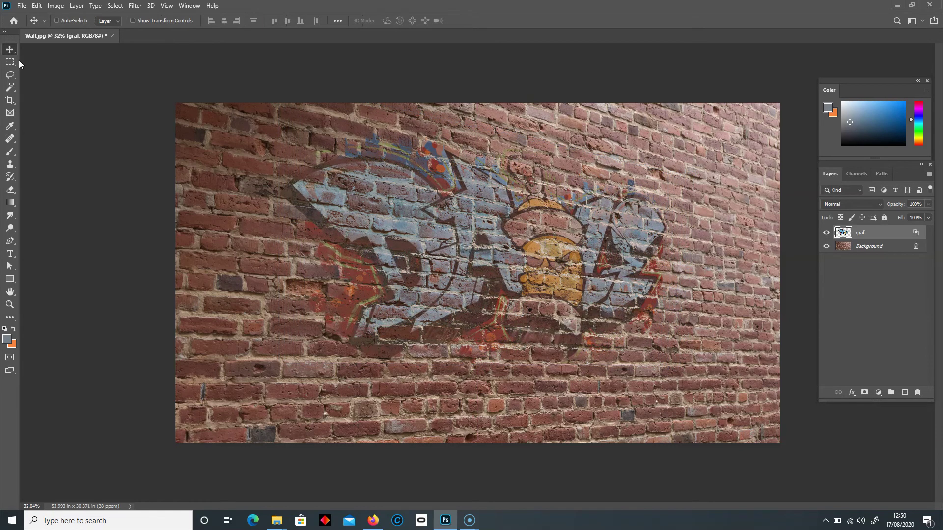
{"action": "mouse_move", "coordinate": [394, 254]}
{"action": "left_mouse_down"}
{"action": "mouse_move", "coordinate": [403, 264]}
{"action": "mouse_move", "coordinate": [411, 253]}
{"action": "left_mouse_up"}
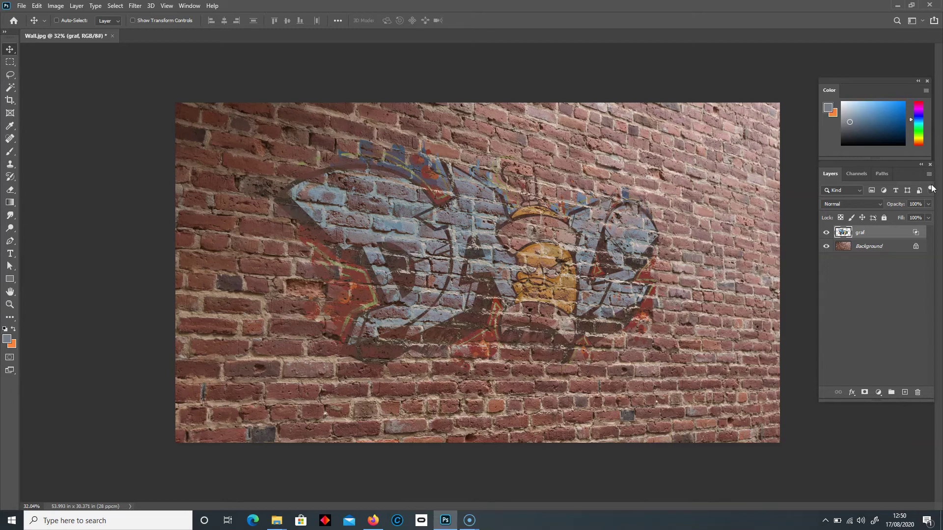
- Preview blend modes such as Pin Light on the graf layer, keep Normal, and review its Blend If settings
{"action": "left_click", "coordinate": [852, 205]}
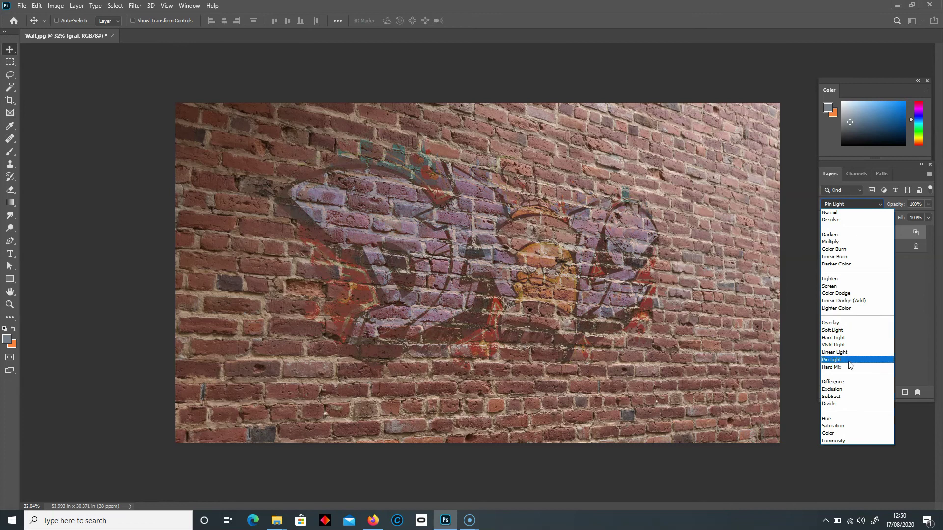
{"action": "left_click", "coordinate": [923, 310]}
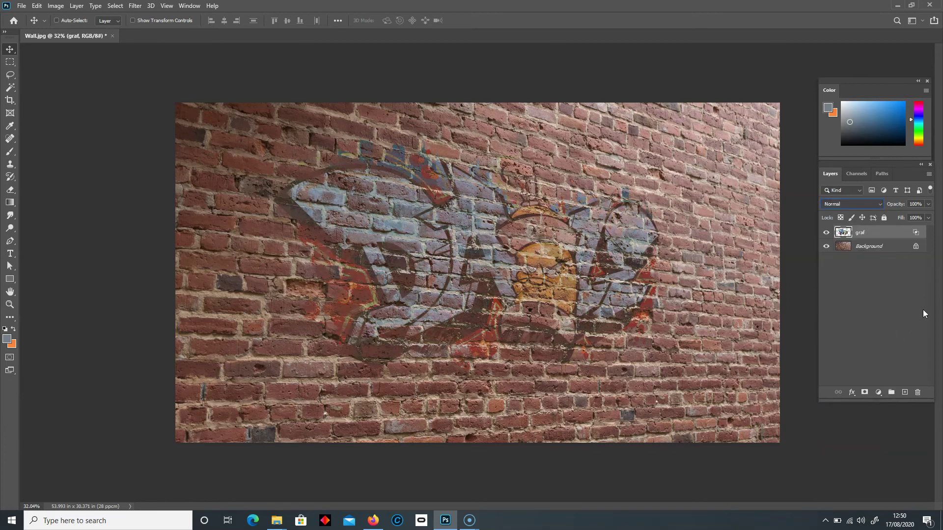
{"action": "double_click", "coordinate": [885, 235]}
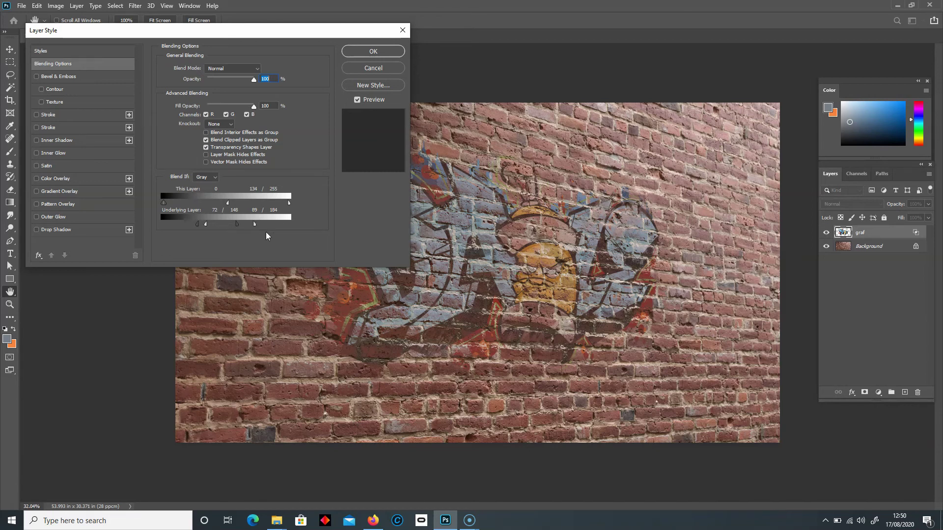
{"action": "left_click", "coordinate": [373, 51]}
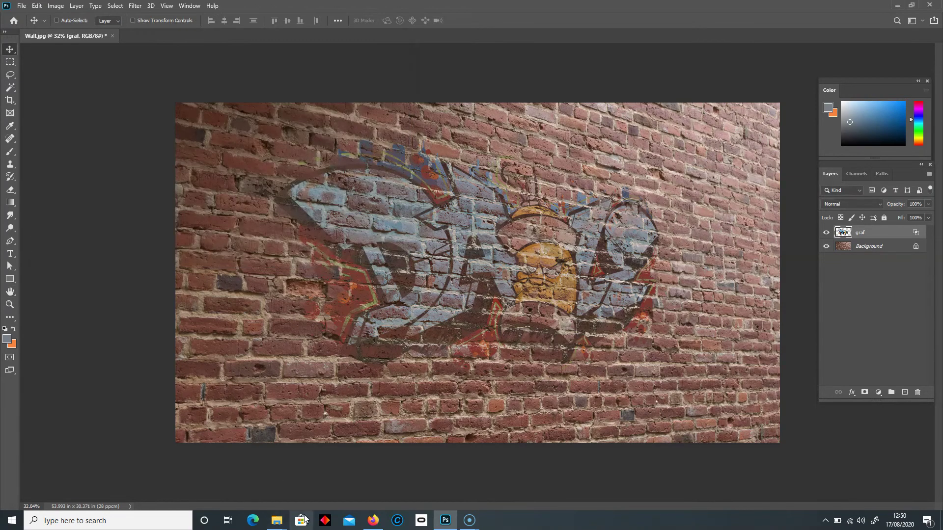
- Switch to File Explorer and open landscape_Mountains.psd from the wall folder in Photoshop
{"action": "mouse_move", "coordinate": [290, 518]}
{"action": "left_click", "coordinate": [251, 484]}
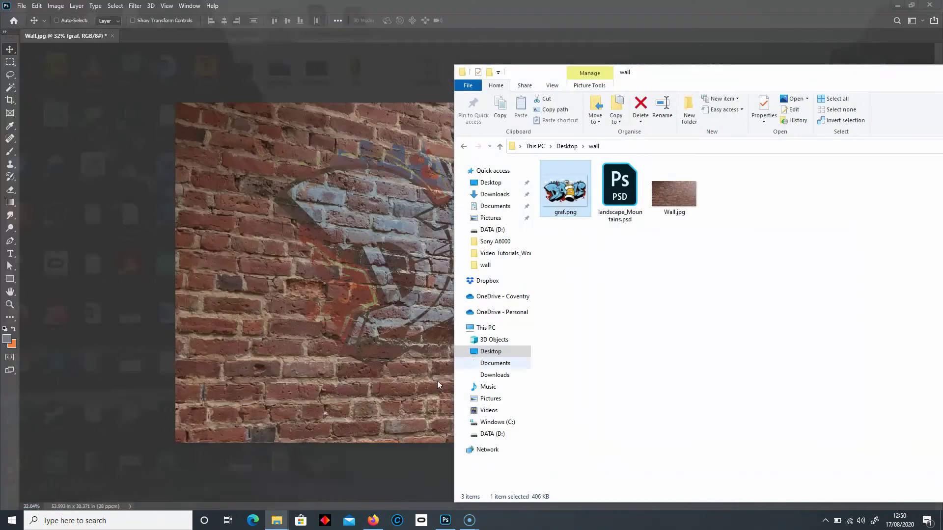
{"action": "left_click", "coordinate": [623, 193]}
{"action": "double_click", "coordinate": [622, 193]}
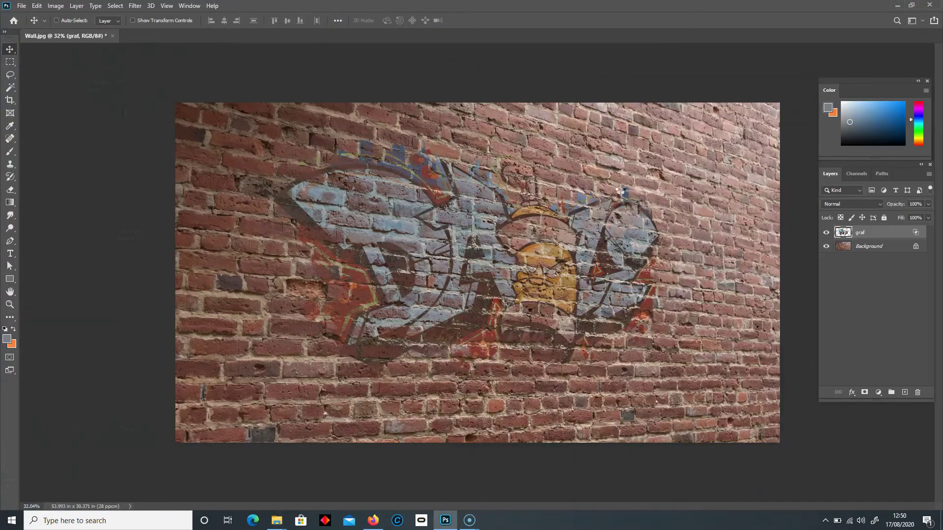
- Hide every layer above the Background, then show the vacations layer and the forest-fire-432870_1920 layer
{"action": "left_click_drag", "start_coordinate": [827, 233], "coordinate": [829, 355]}
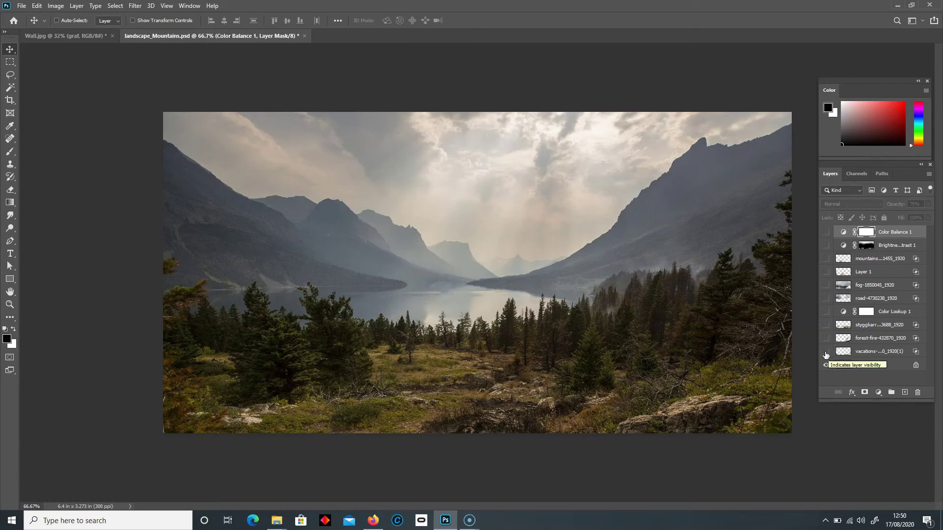
{"action": "left_click", "coordinate": [826, 353]}
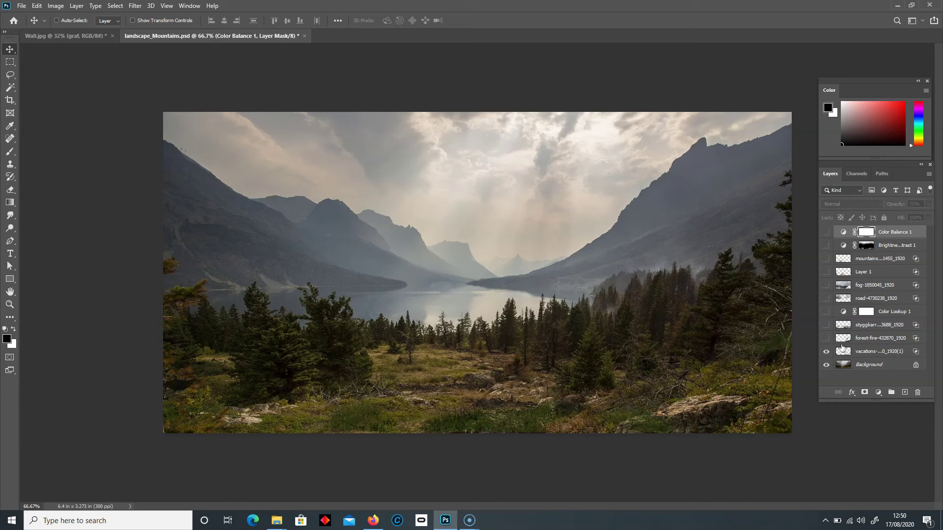
{"action": "left_click", "coordinate": [842, 340]}
{"action": "left_click", "coordinate": [826, 339]}
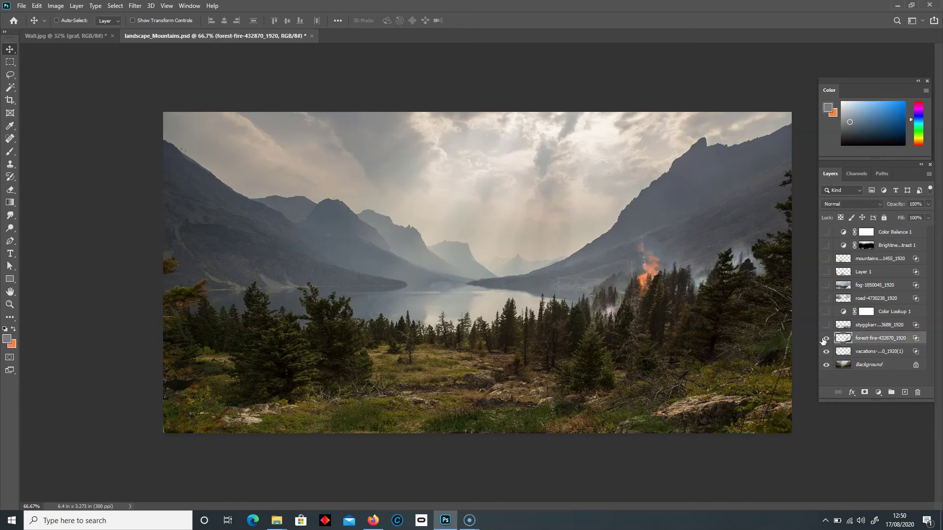
- Open the forest-fire-432870_1920 layer's blending options and reset both Blend If shadow sliders to 0
{"action": "double_click", "coordinate": [908, 342]}
{"action": "left_click", "coordinate": [924, 339]}
{"action": "double_click", "coordinate": [924, 340]}
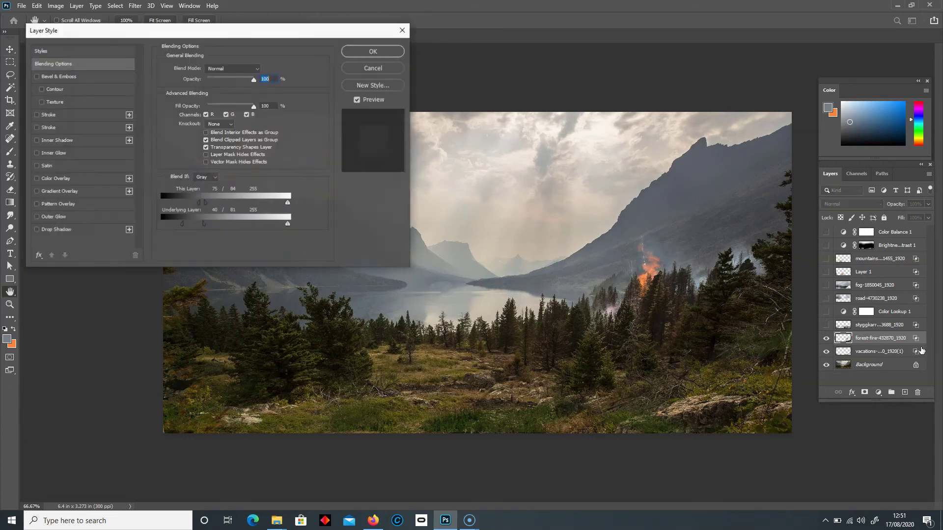
{"action": "left_click_drag", "start_coordinate": [234, 31], "coordinate": [200, 28]}
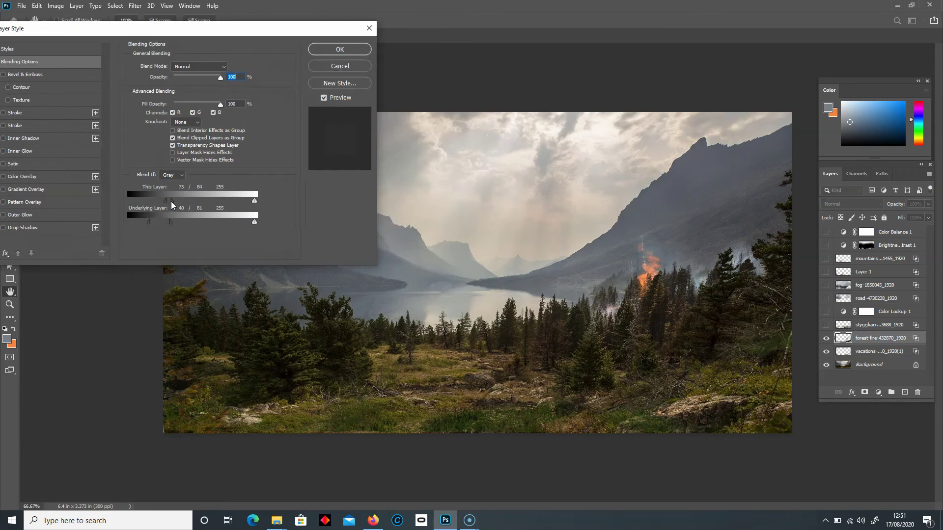
{"action": "left_click_drag", "start_coordinate": [171, 201], "coordinate": [114, 200]}
{"action": "left_click_drag", "start_coordinate": [159, 222], "coordinate": [96, 219]}
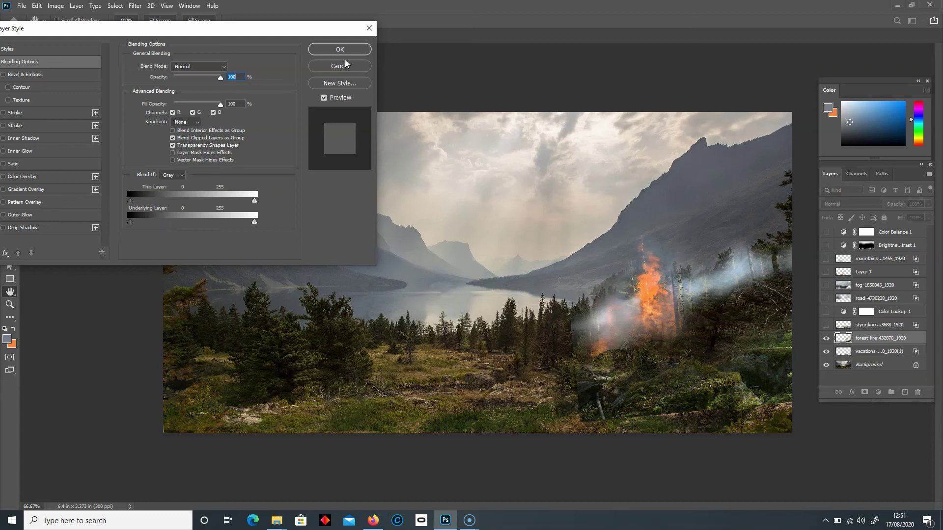
- Preview split Blend If shadow sliders at 39/158 for This Layer and 20/47 for Underlying Layer, and discard the changes
{"action": "left_click_drag", "start_coordinate": [131, 202], "coordinate": [208, 198]}
{"action": "left_click_drag", "start_coordinate": [133, 221], "coordinate": [153, 223]}
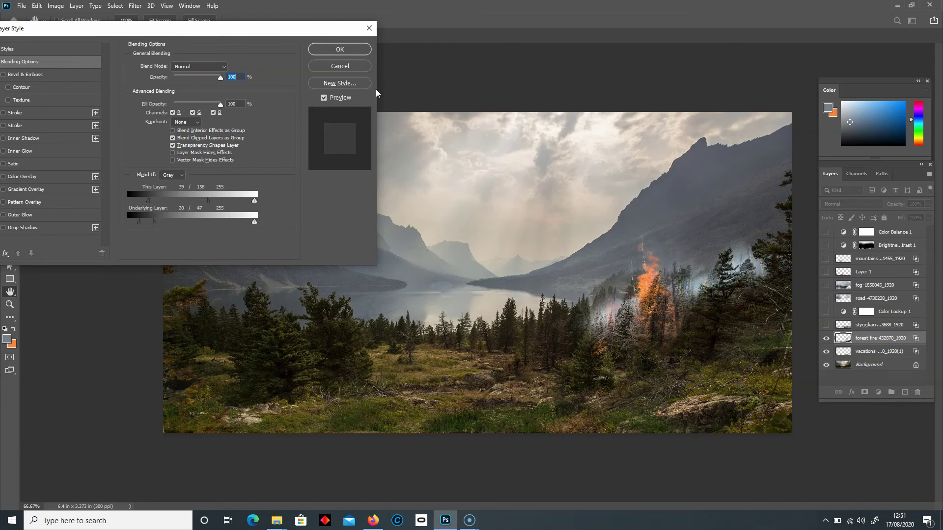
{"action": "left_click", "coordinate": [355, 63]}
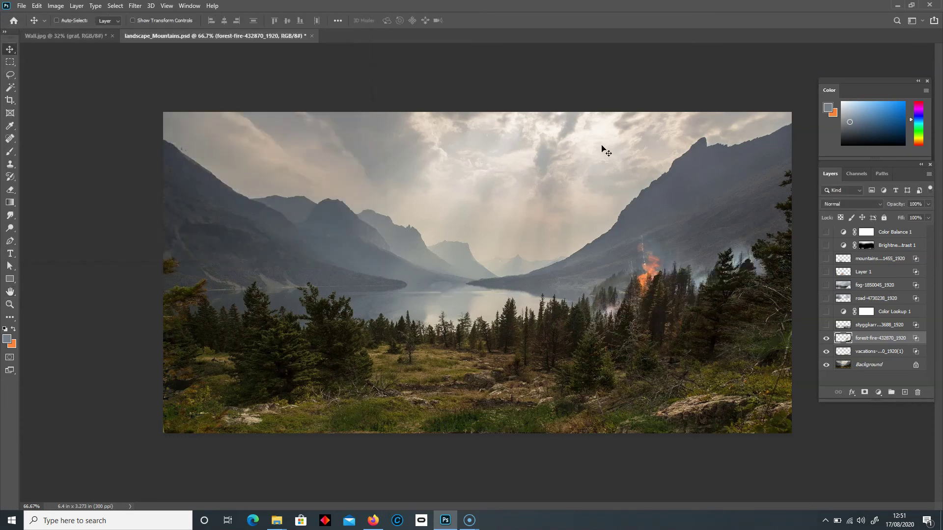
- Show the styggkarret-433688_1920 layer, preview it with its Blend If shadow sliders reset to 0, and discard that change
{"action": "left_click", "coordinate": [827, 325]}
{"action": "left_click", "coordinate": [850, 330]}
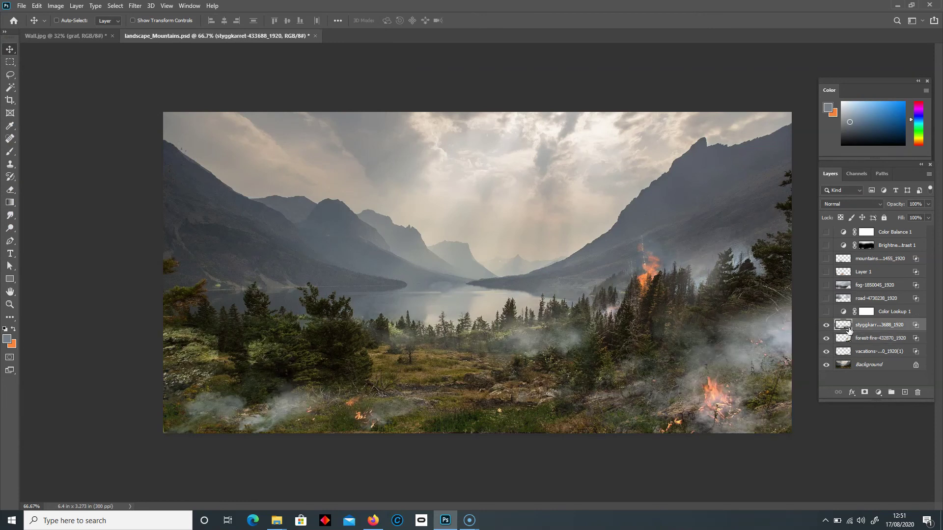
{"action": "double_click", "coordinate": [925, 325]}
{"action": "left_click_drag", "start_coordinate": [225, 202], "coordinate": [142, 196]}
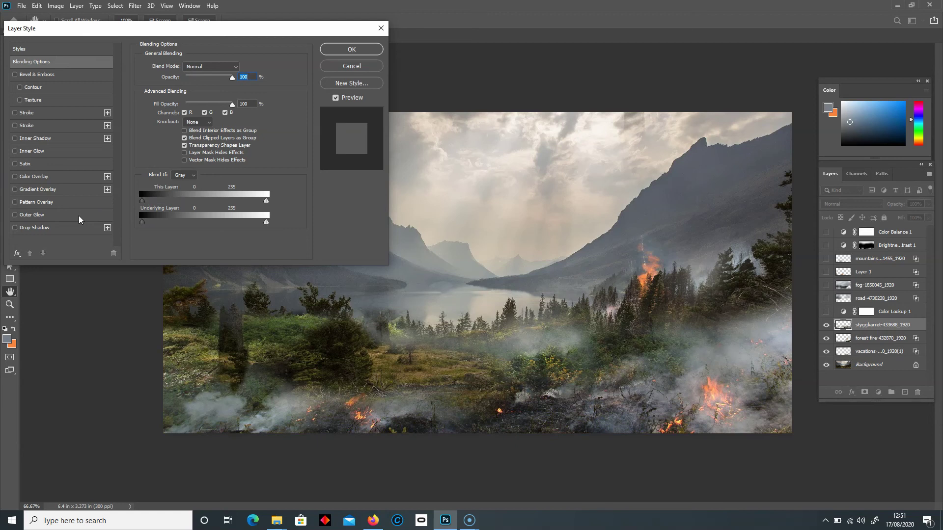
{"action": "left_click", "coordinate": [338, 69]}
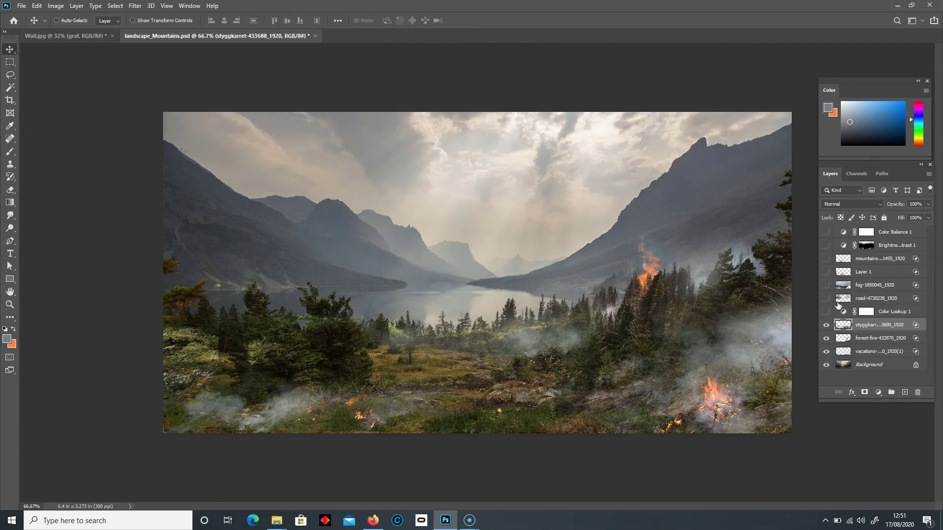
- Show the Color Lookup 1, road, fog, Layer 1, mountains, Brightness/Contrast 1 and Color Balance 1 layers
{"action": "left_click", "coordinate": [826, 312]}
{"action": "left_click", "coordinate": [826, 299]}
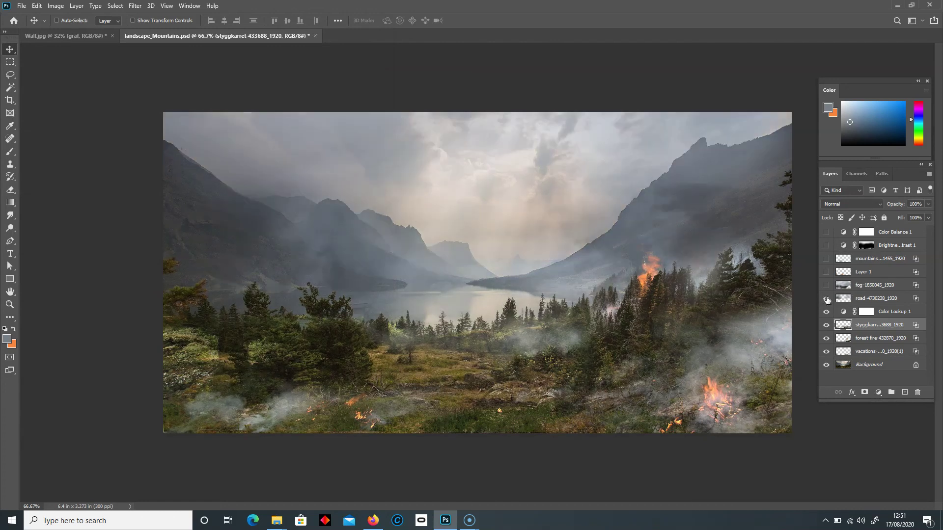
{"action": "left_click", "coordinate": [826, 286]}
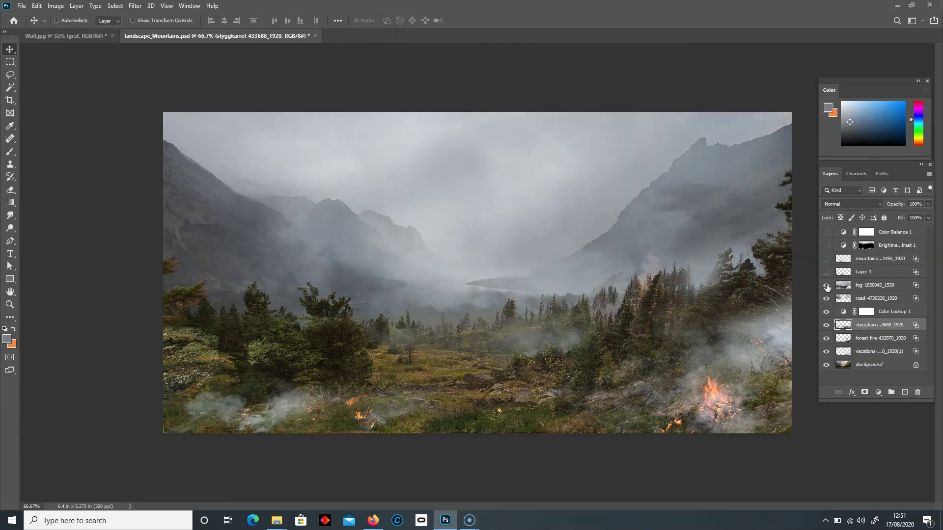
{"action": "left_click", "coordinate": [826, 272]}
{"action": "left_click", "coordinate": [826, 259]}
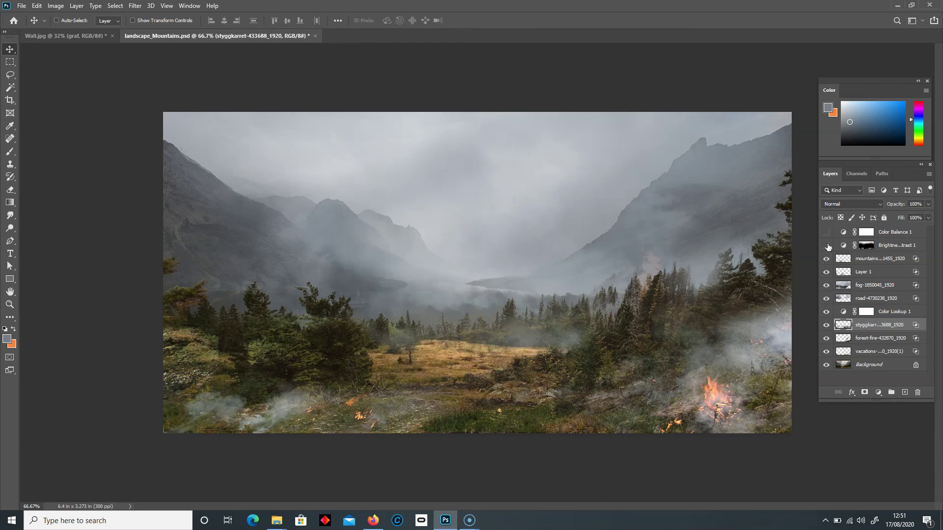
{"action": "left_click", "coordinate": [826, 245]}
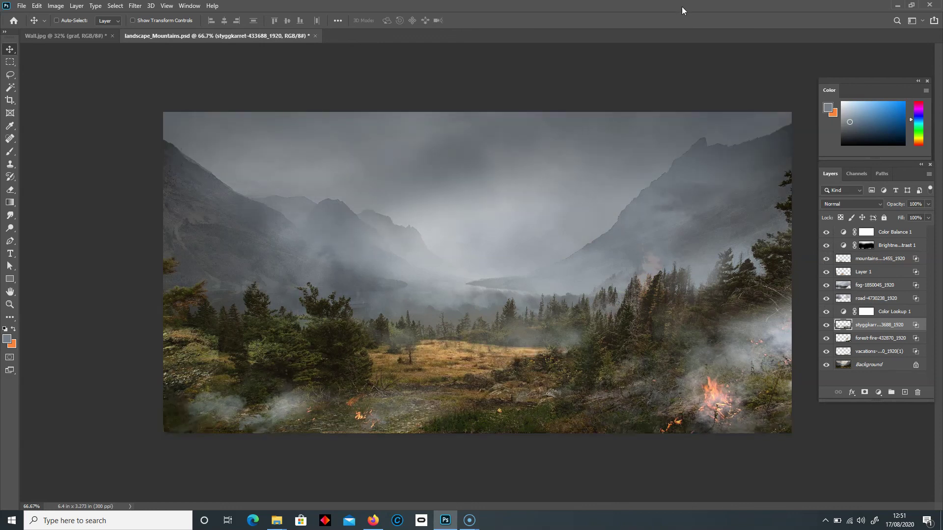